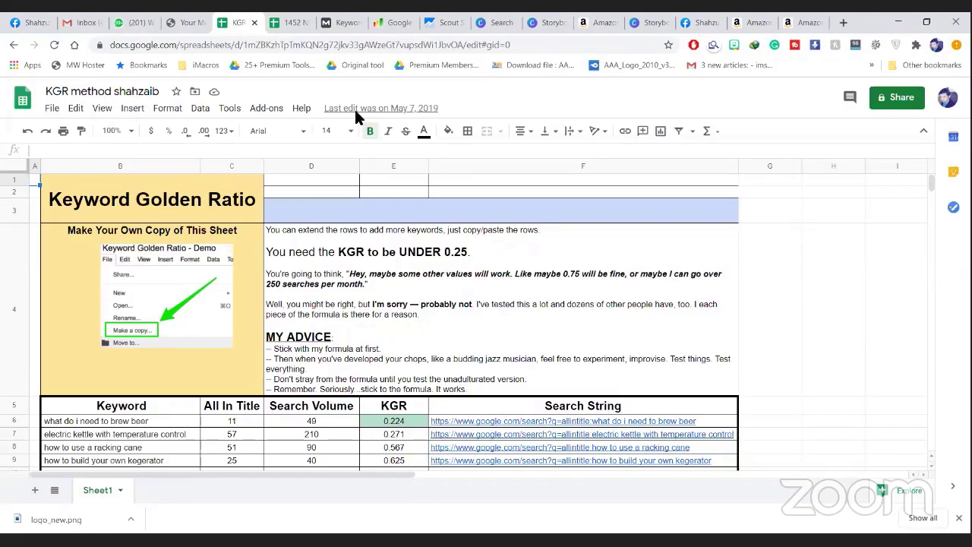
Step: Look over the Scout Suggest, Keyword Tool Dominator and Moz Keyword Suggestions pages as keyword research tools
click(437, 19)
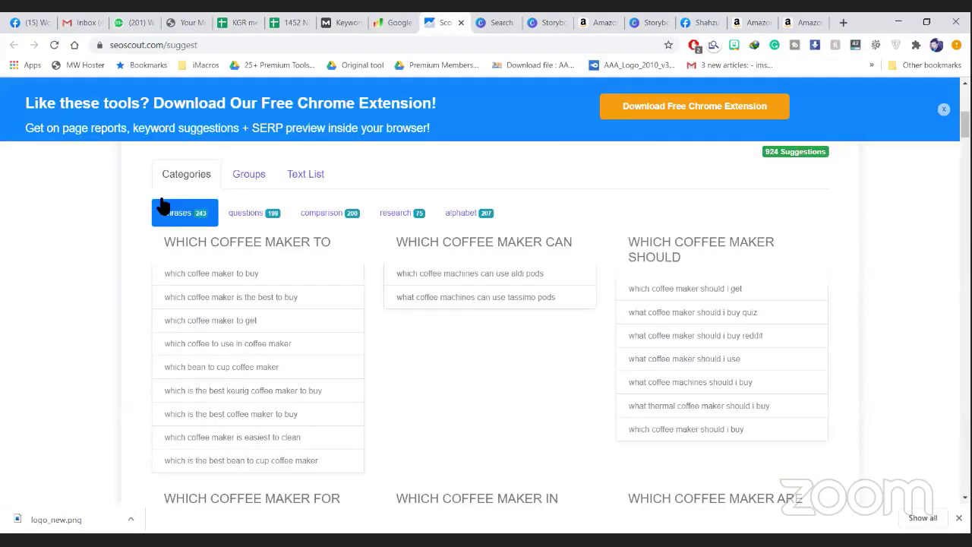
scroll(162, 207, up, 5)
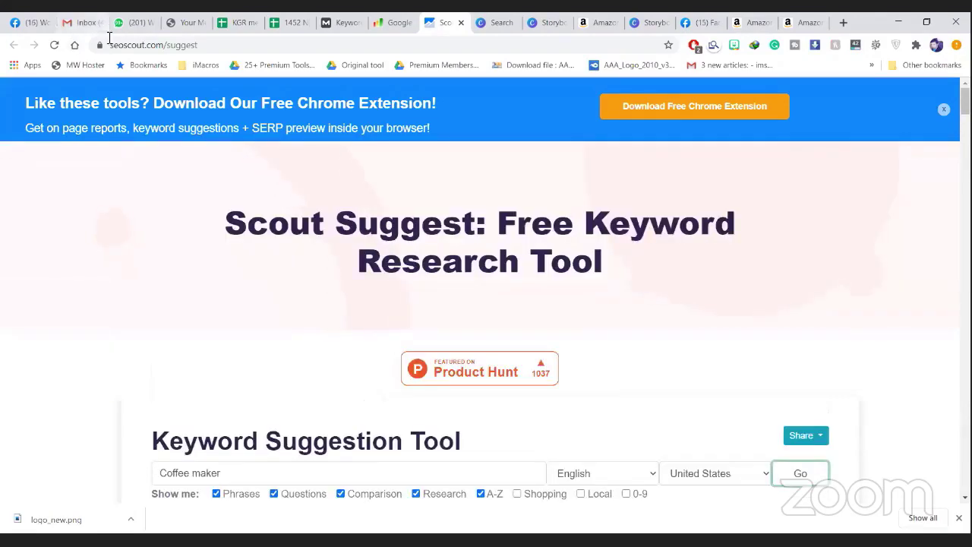
click(407, 18)
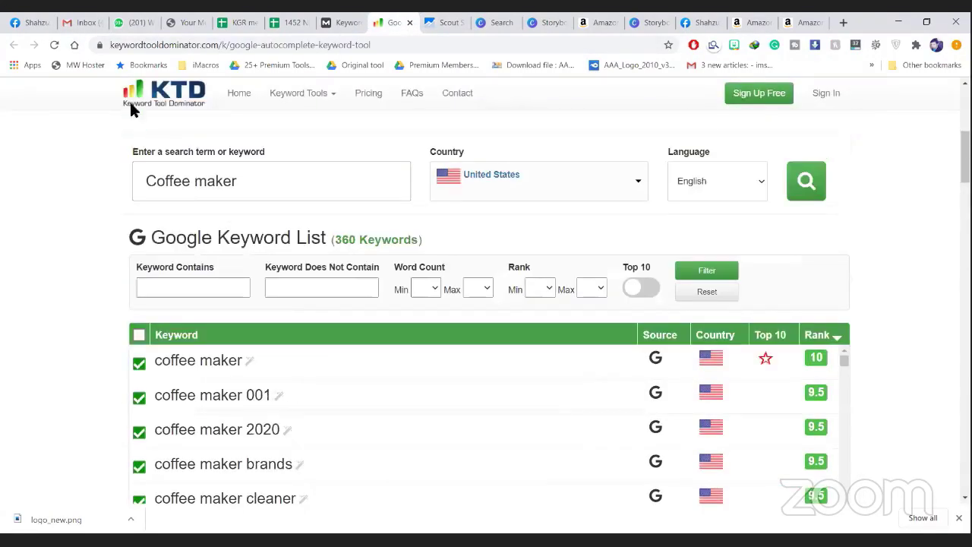
scroll(131, 110, up, 6)
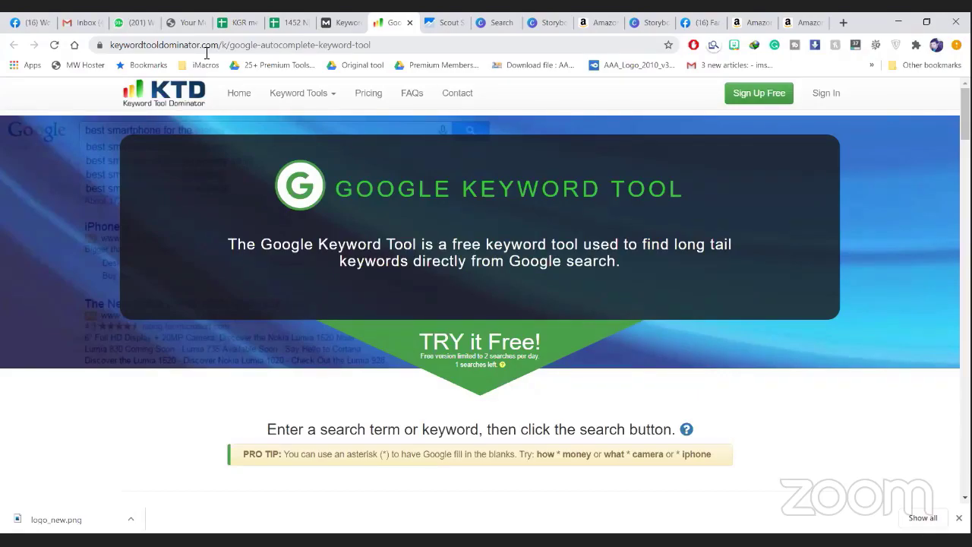
click(437, 14)
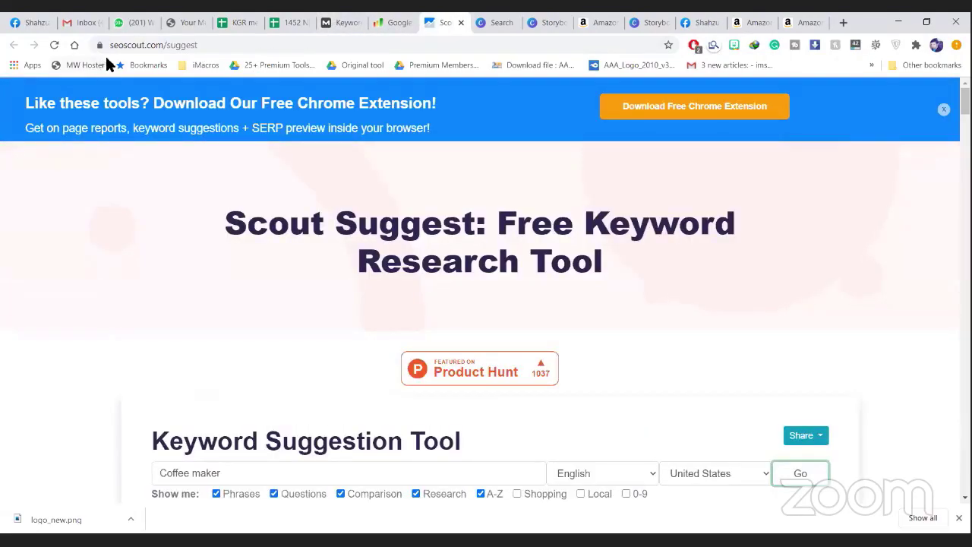
click(375, 18)
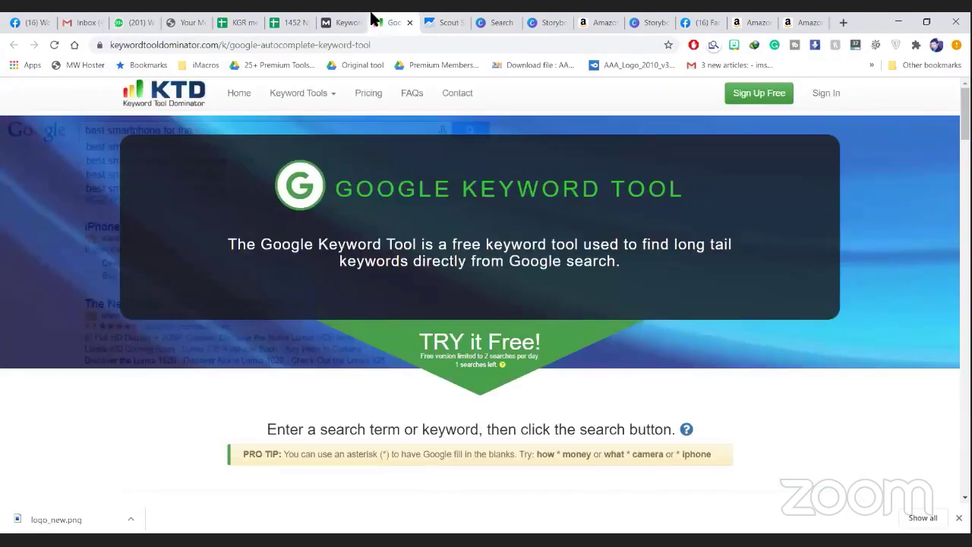
click(354, 16)
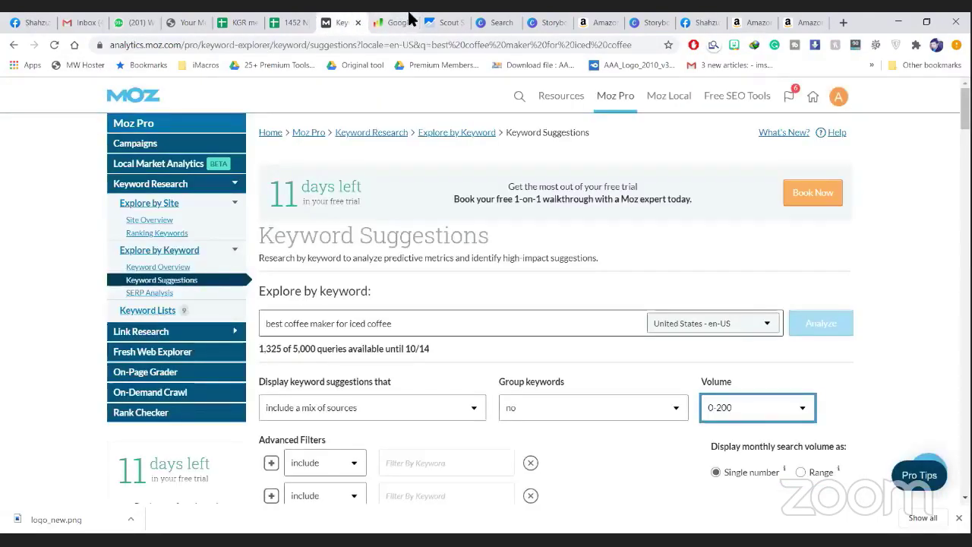
Step: Run a Google keyword search for "Coffee maker" in Keyword Tool Dominator for the United States in English
click(410, 18)
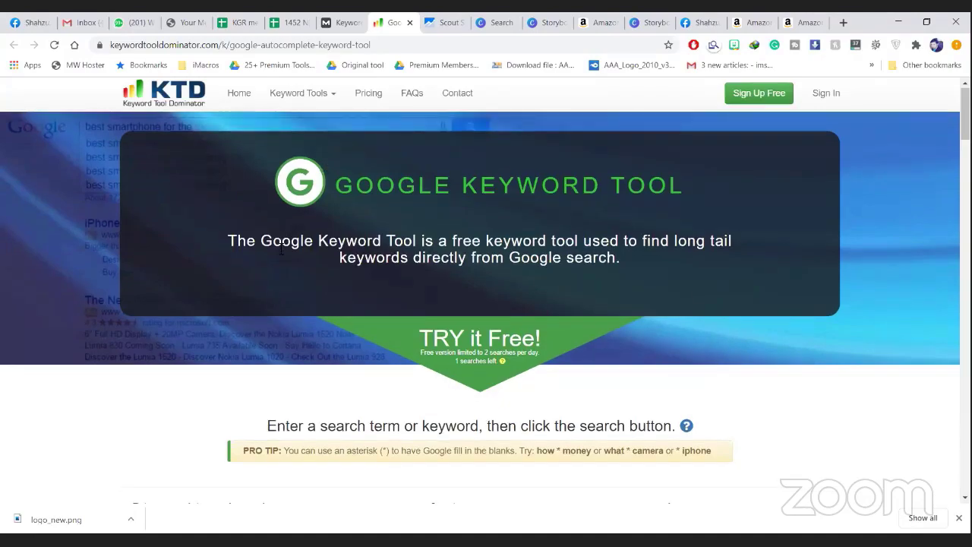
scroll(275, 244, down, 3)
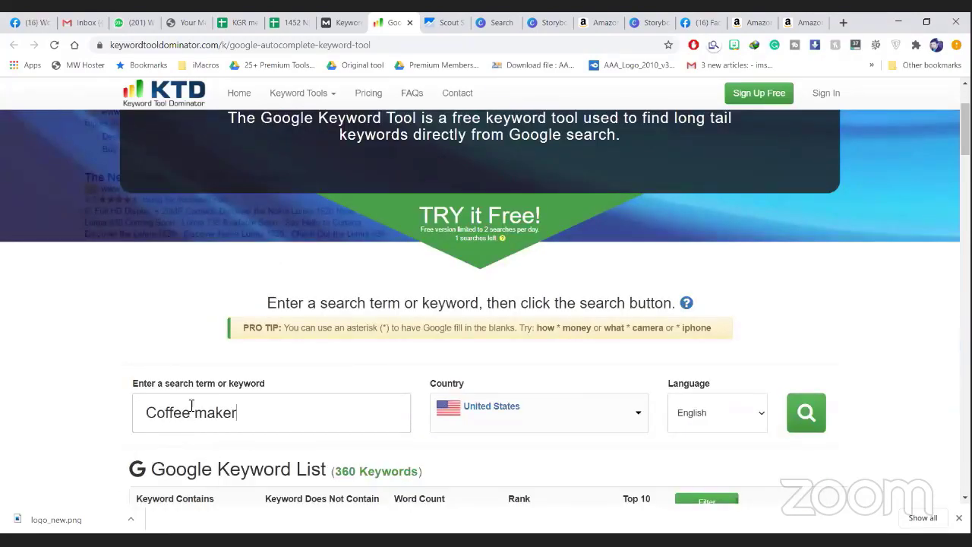
scroll(251, 342, up, 1)
scroll(256, 395, down, 1)
key(Return)
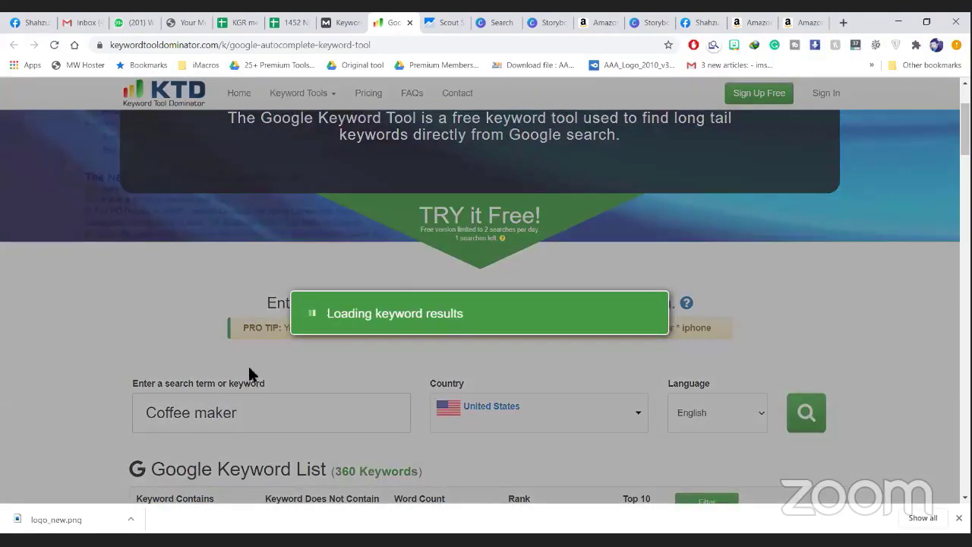
scroll(216, 251, up, 3)
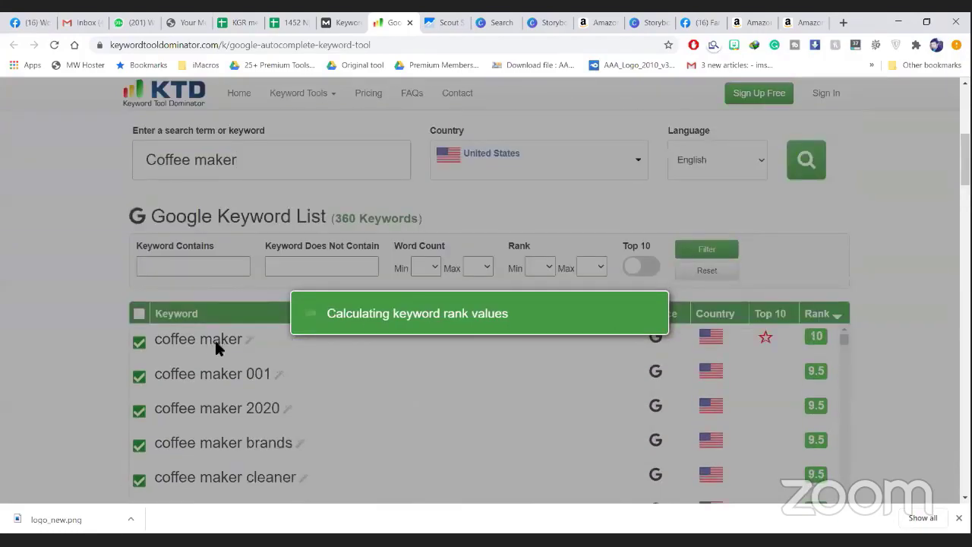
scroll(217, 343, down, 4)
scroll(243, 319, up, 3)
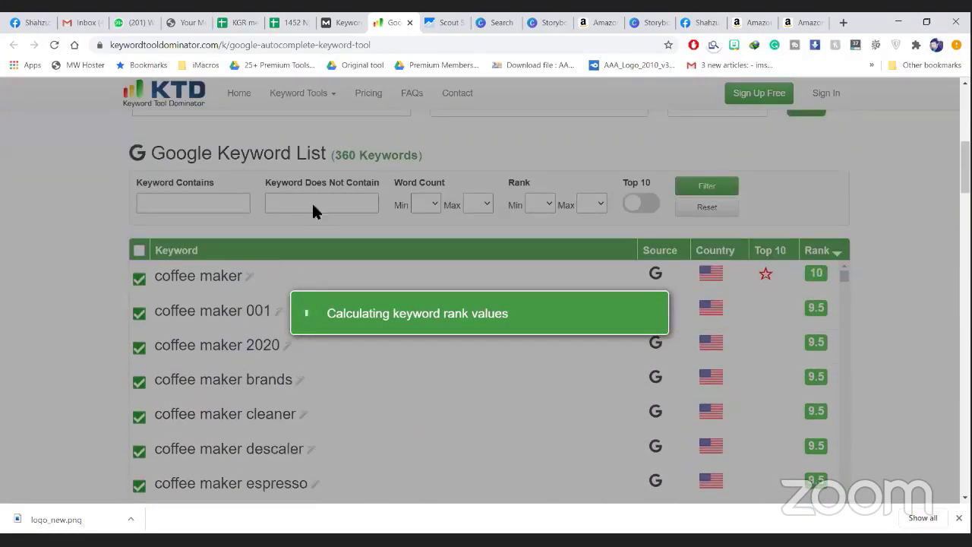
scroll(311, 201, up, 4)
scroll(462, 163, up, 4)
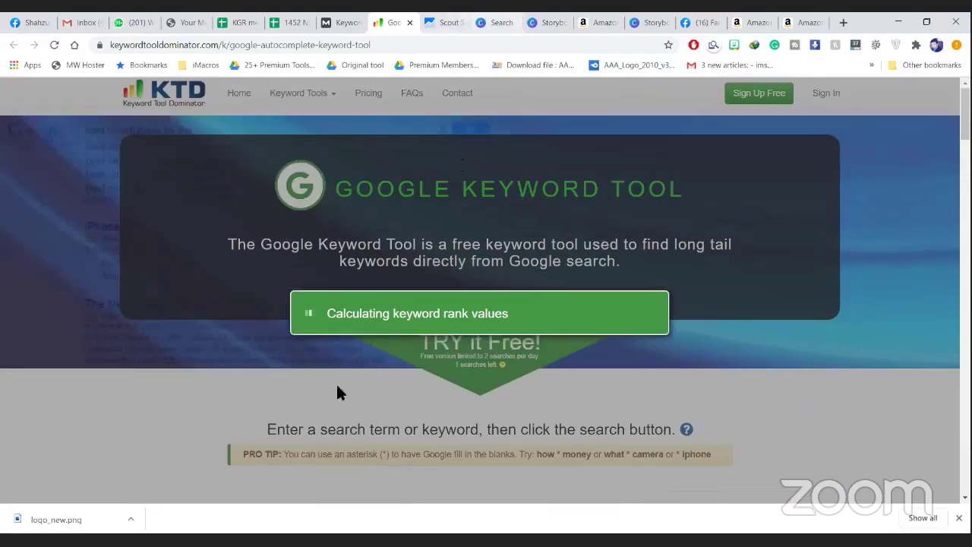
Step: Review the Scout Suggest keyword suggestions for "Coffee maker" and its search options
key(ctrl+Tab)
scroll(173, 336, down, 4)
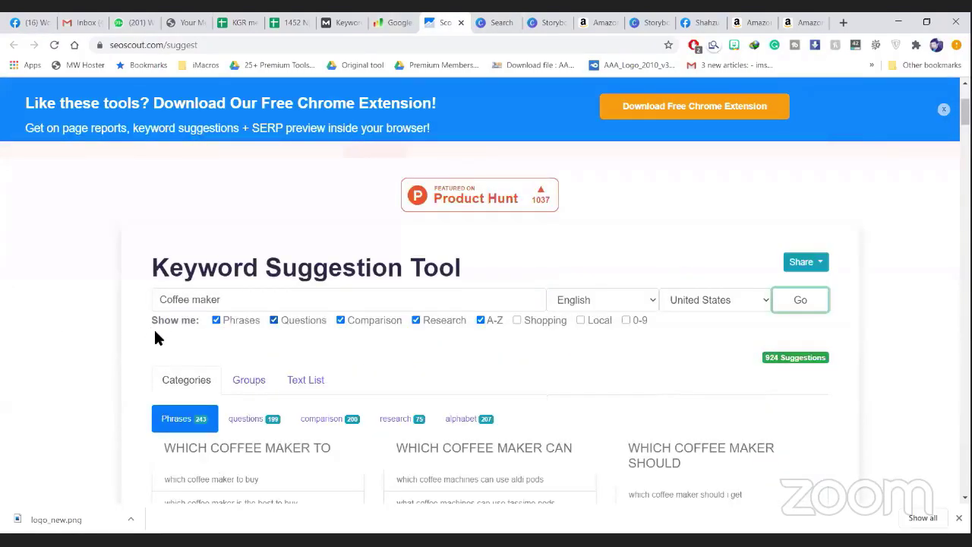
scroll(404, 486, down, 3)
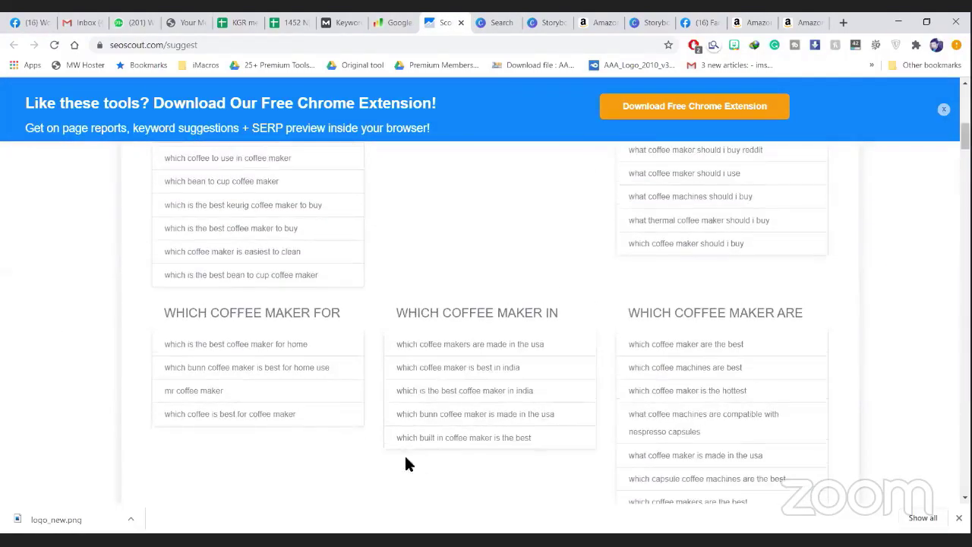
scroll(486, 349, up, 5)
scroll(642, 274, up, 3)
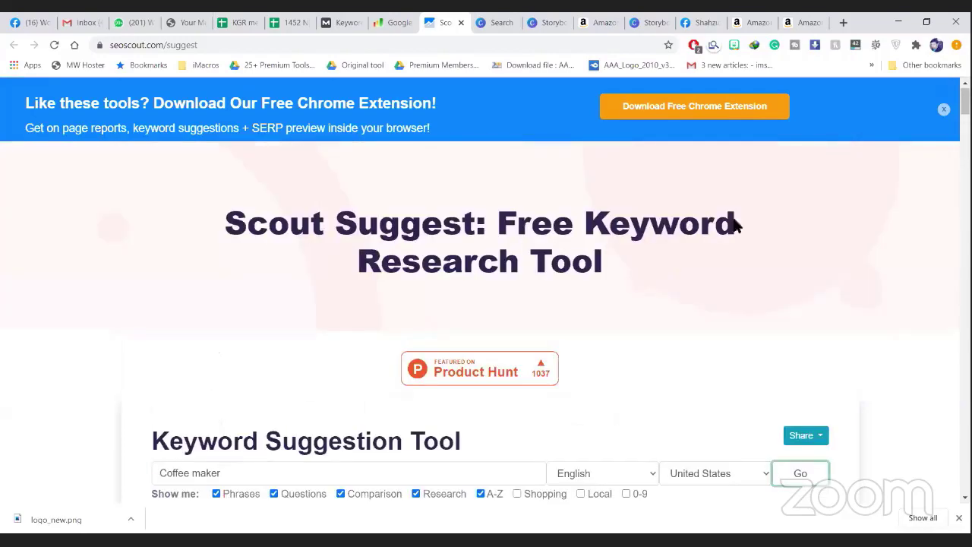
Step: In a new browser tab, check Google's autocomplete suggestions for "coffee maker" followed by a, b and c in turn
click(847, 25)
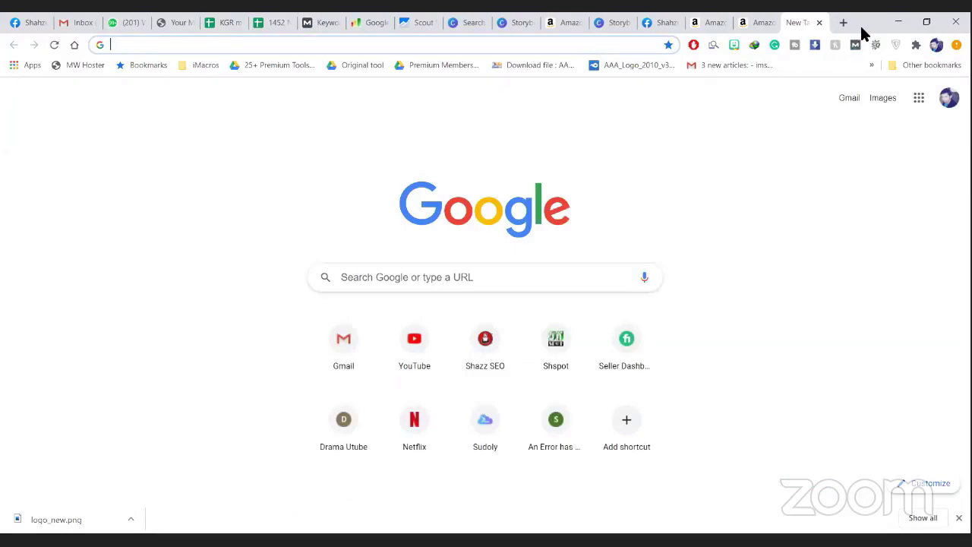
text(coffee)
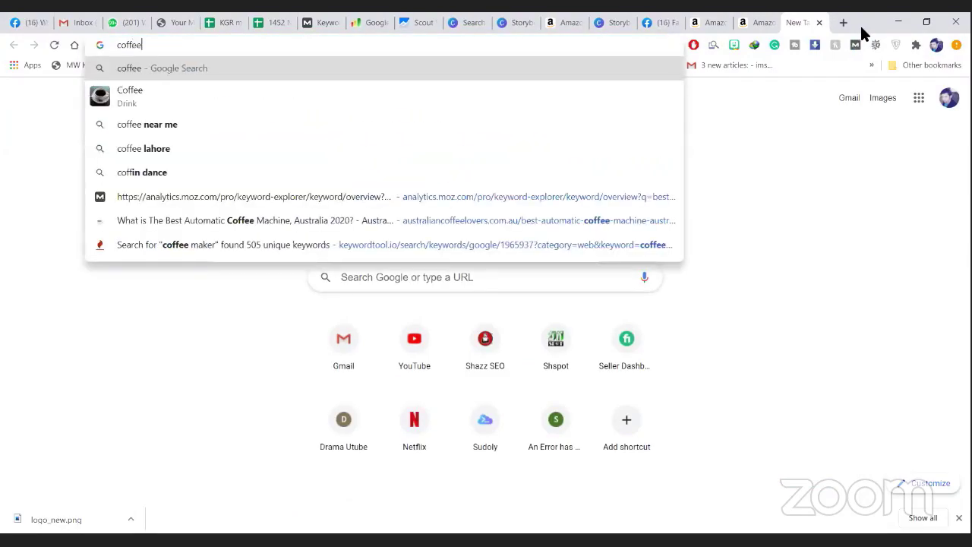
text( maker)
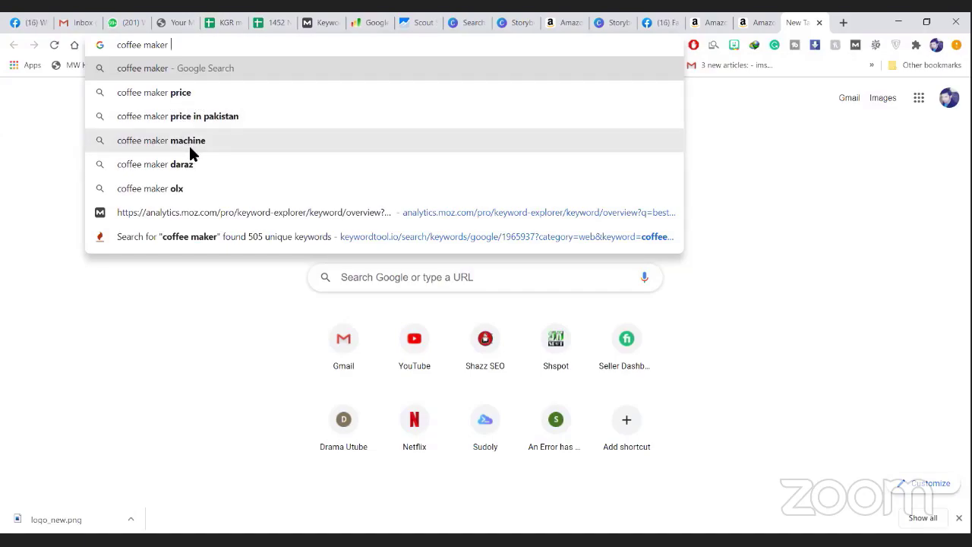
text(a)
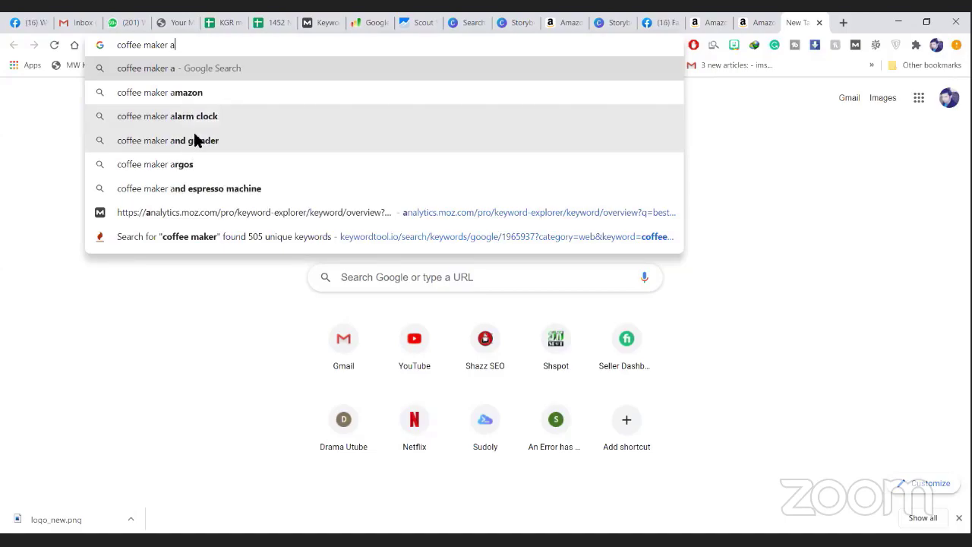
key(BackSpace)
text(b)
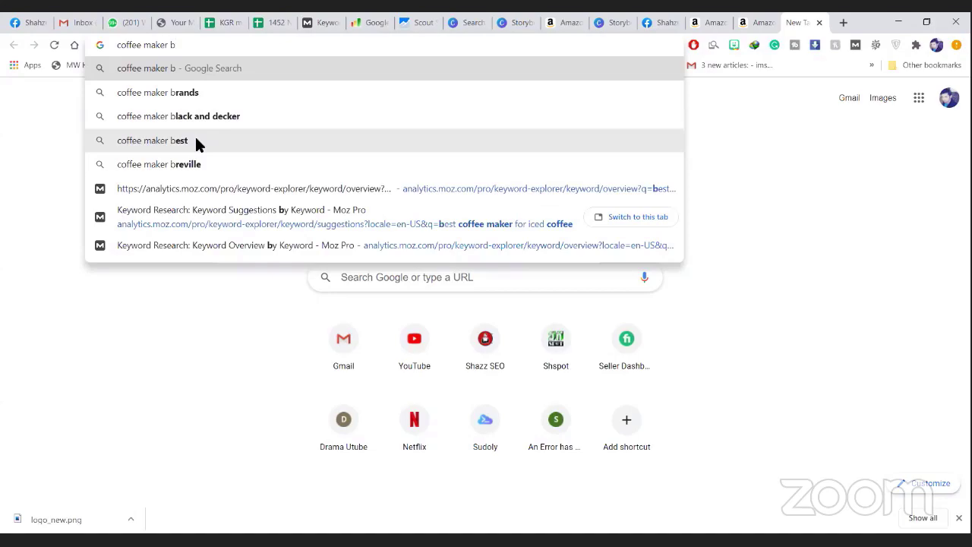
key(BackSpace)
text(c)
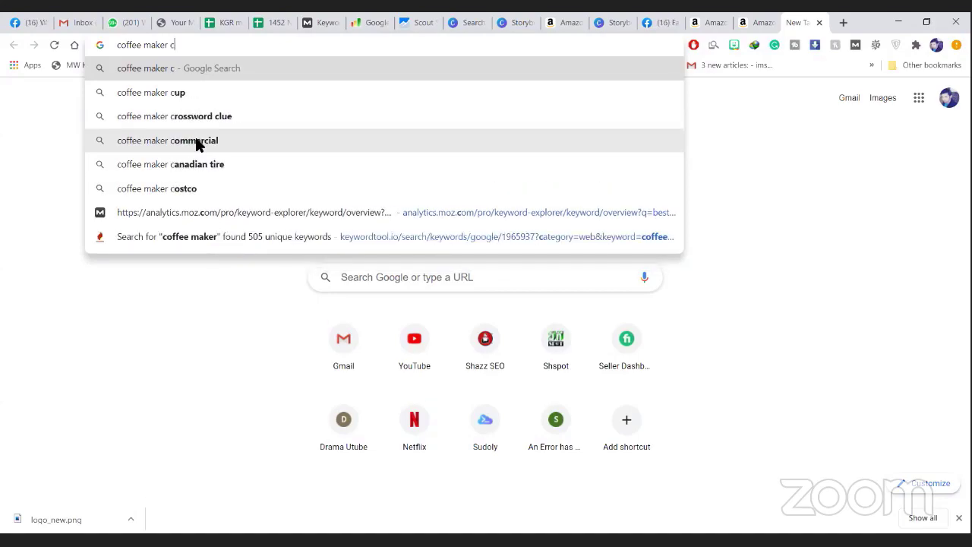
key(BackSpace)
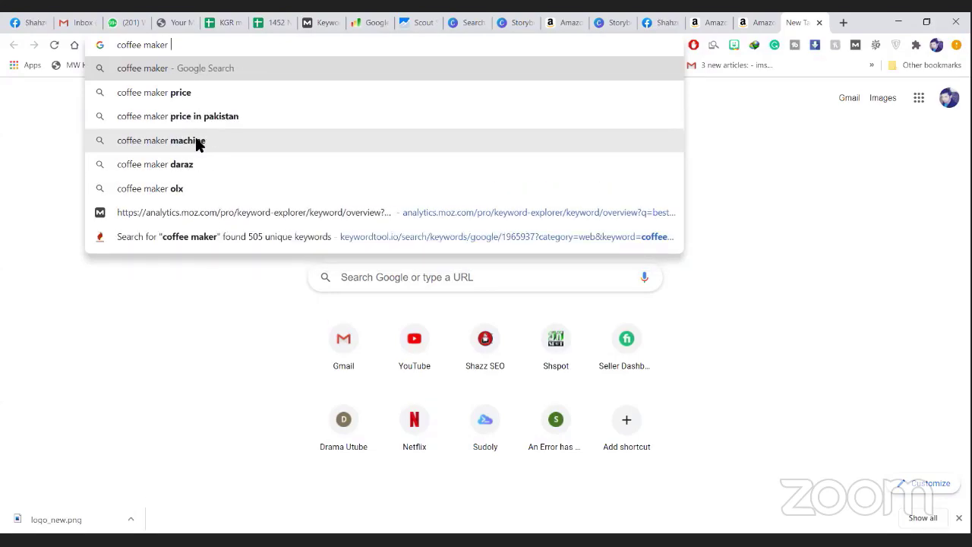
Step: Search Google for "coffee maker" and examine the related searches at the end of the results page
key(Return)
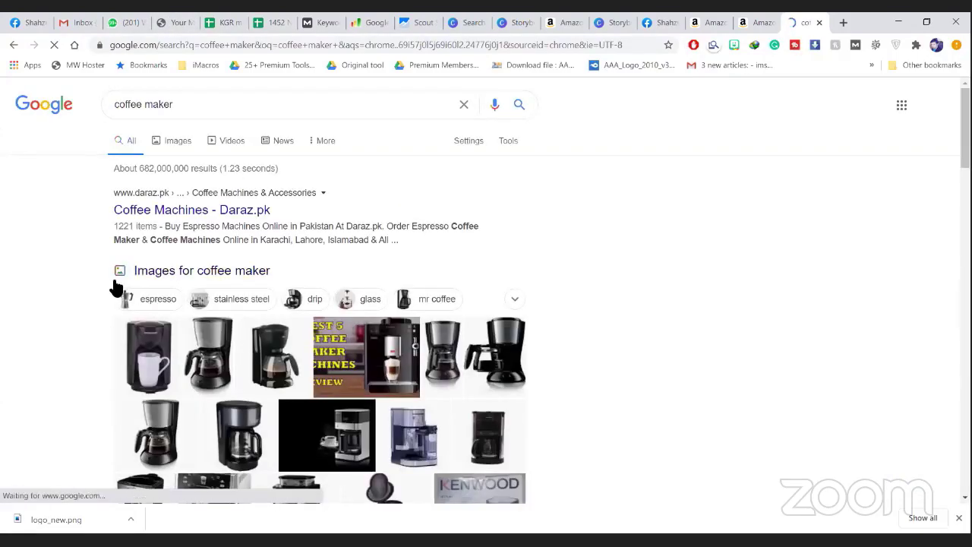
scroll(106, 281, down, 10)
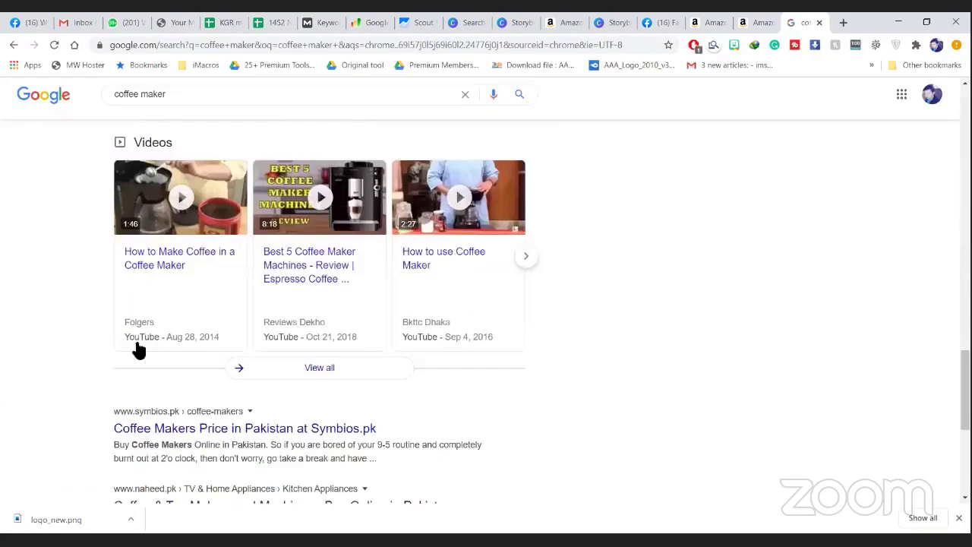
scroll(159, 334, down, 4)
click(155, 384)
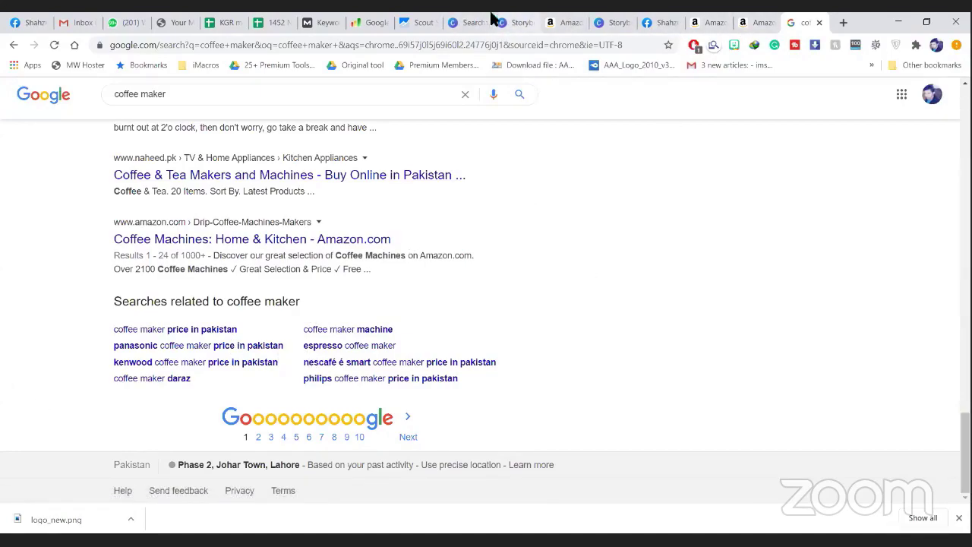
Step: Return to the Scout Suggest results and highlight the phrase suggestion "which coffee maker to buy"
click(420, 18)
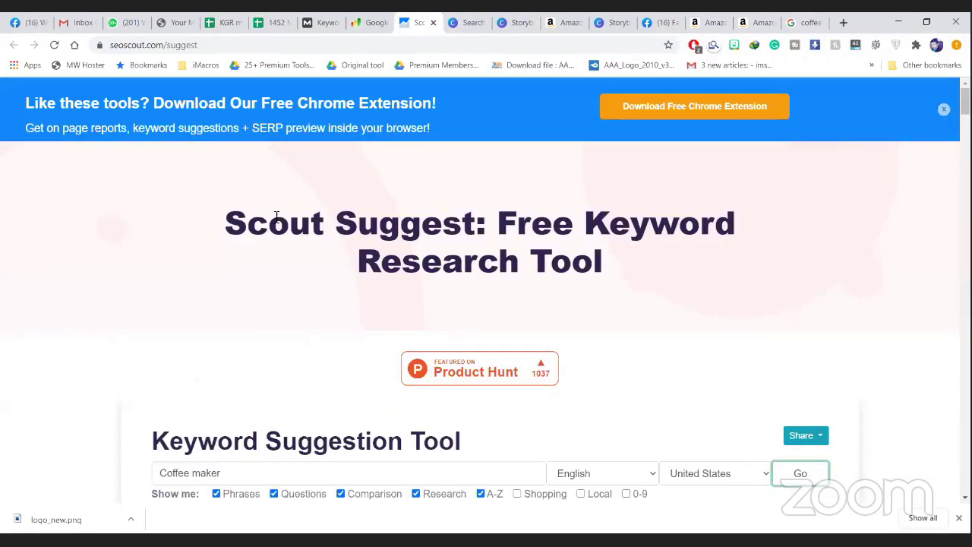
click(372, 22)
click(413, 18)
scroll(228, 335, down, 10)
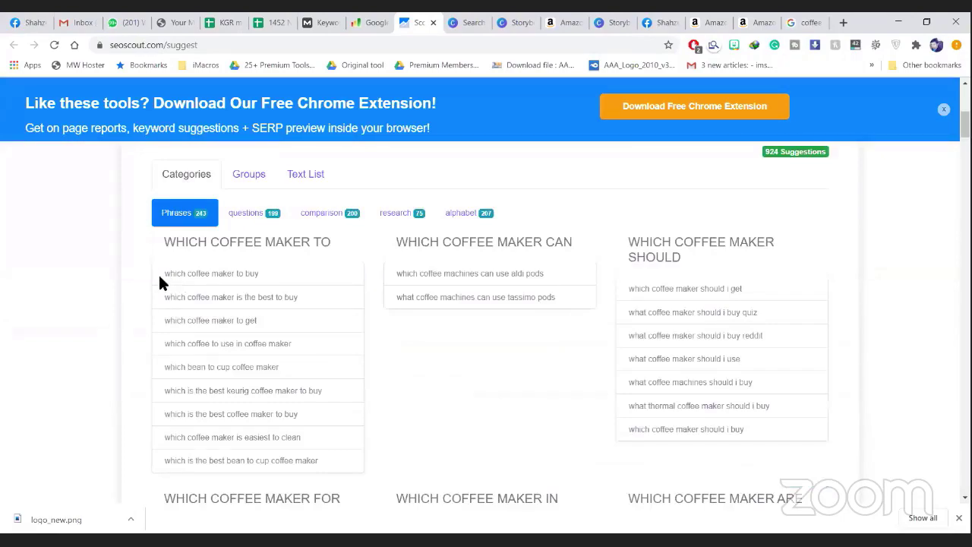
drag(159, 274, 258, 275)
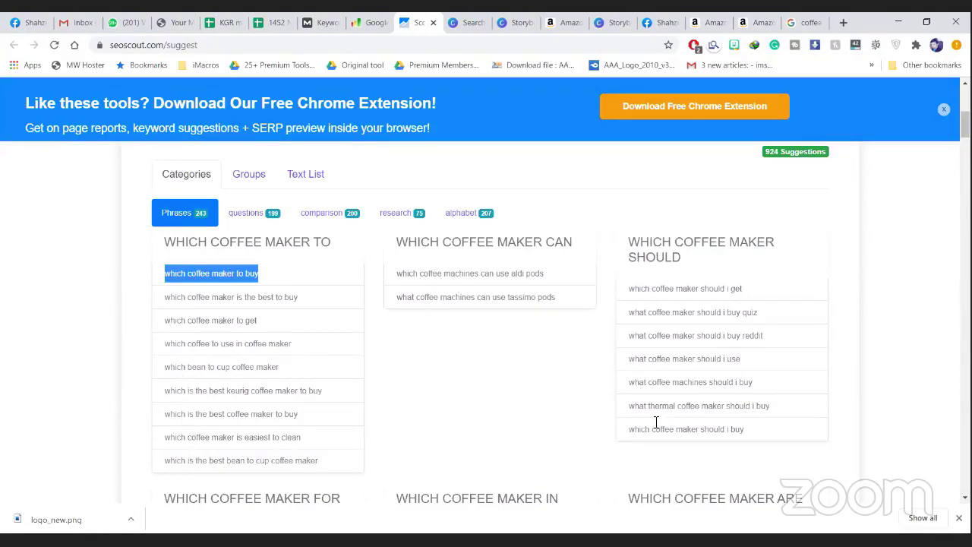
Step: Examine the remaining which, what, why and how phrase groups for coffee maker, then return to the search form
scroll(650, 417, down, 3)
scroll(648, 416, down, 10)
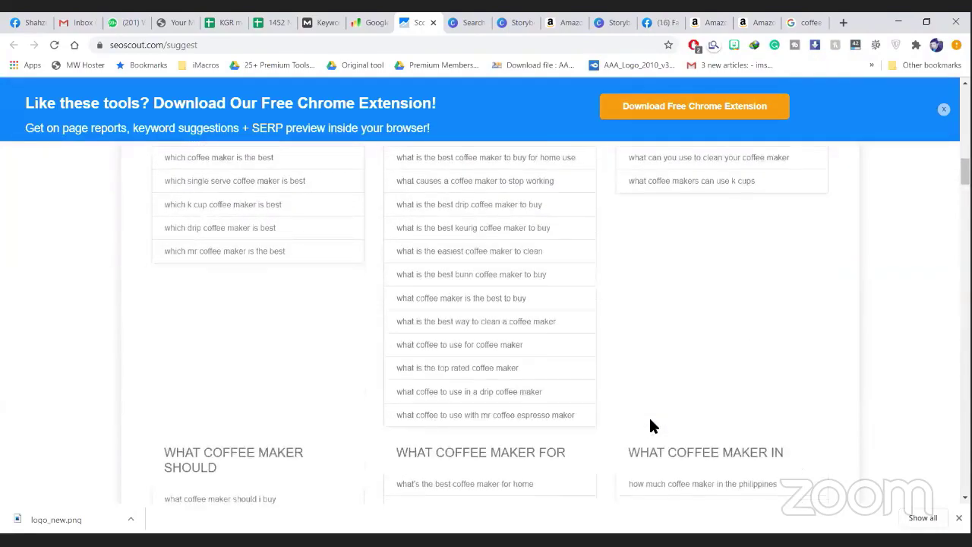
scroll(487, 410, down, 4)
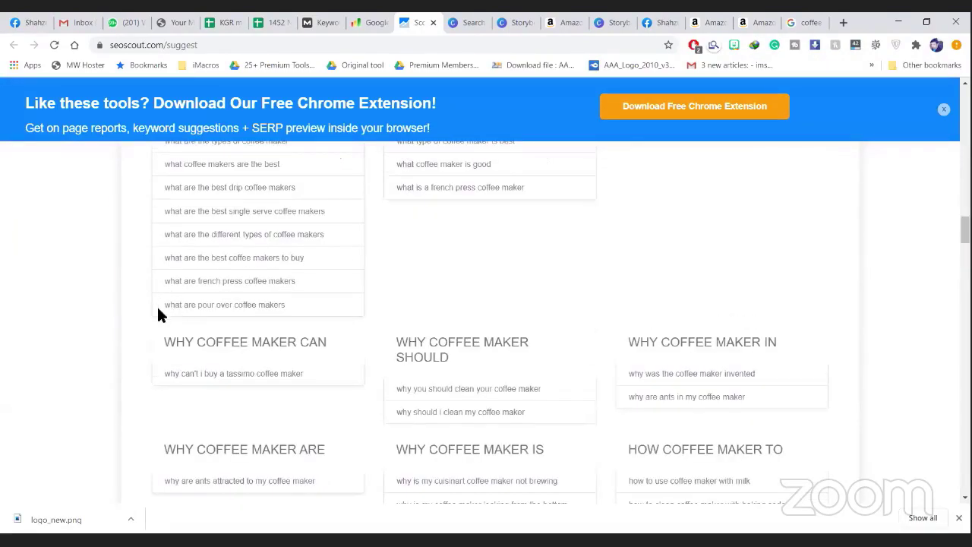
scroll(326, 342, down, 2)
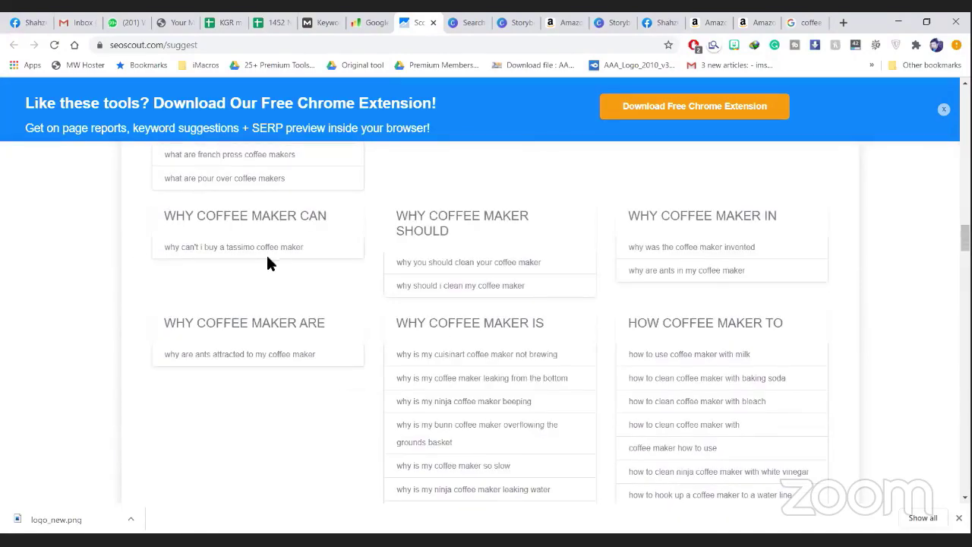
scroll(373, 328, down, 10)
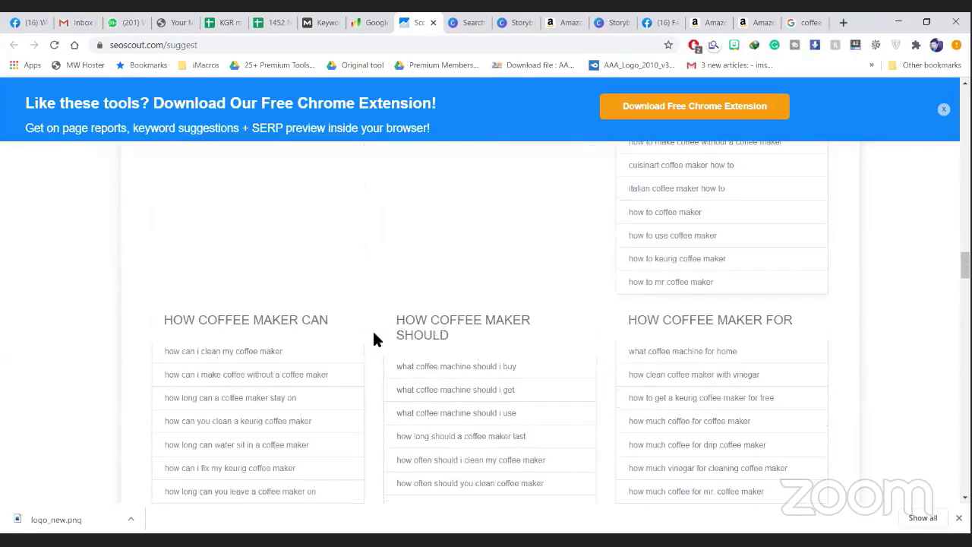
scroll(374, 336, down, 4)
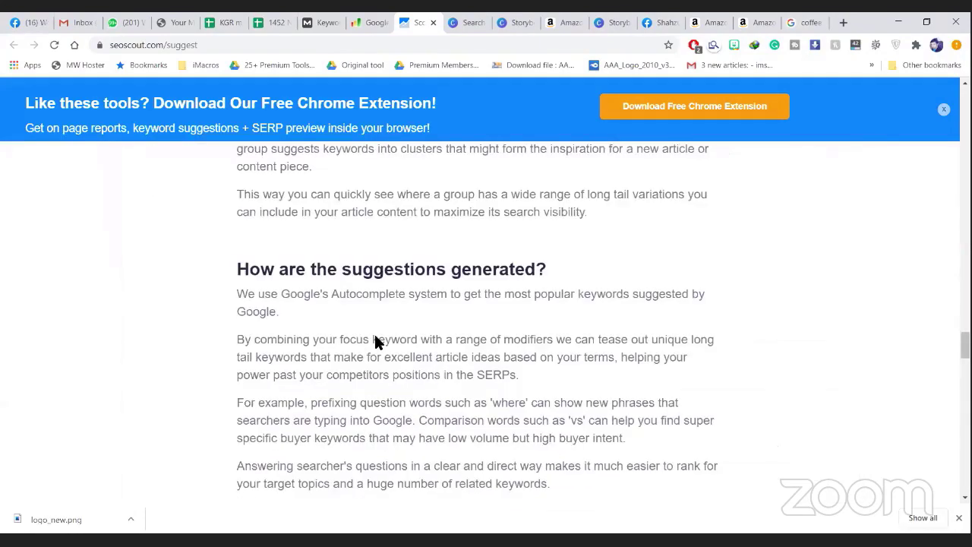
scroll(374, 338, up, 12)
scroll(369, 345, up, 12)
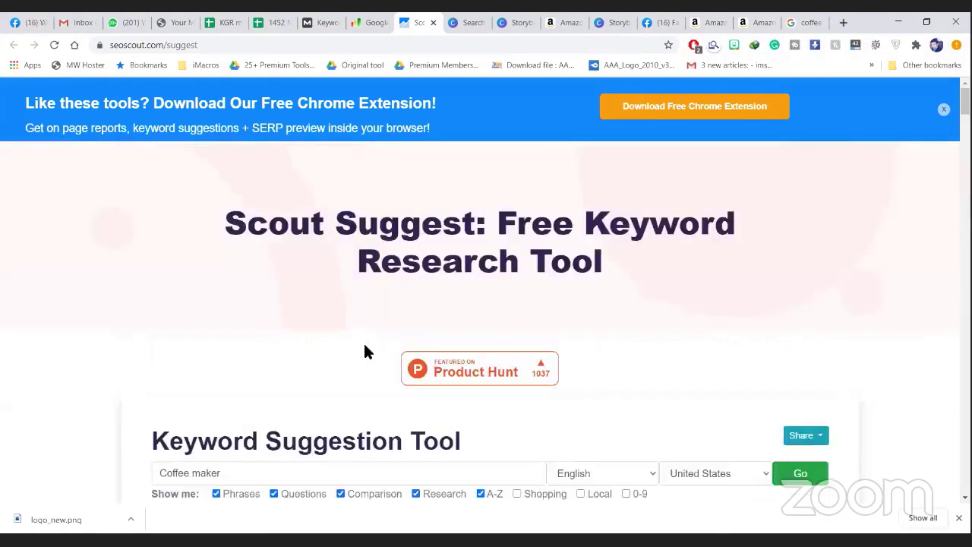
Step: Look over the Scout Suggest page once more, then examine Keyword Tool Dominator's Google keyword list for coffee maker
scroll(364, 349, down, 5)
drag(547, 401, 392, 377)
scroll(393, 377, down, 2)
scroll(319, 67, up, 4)
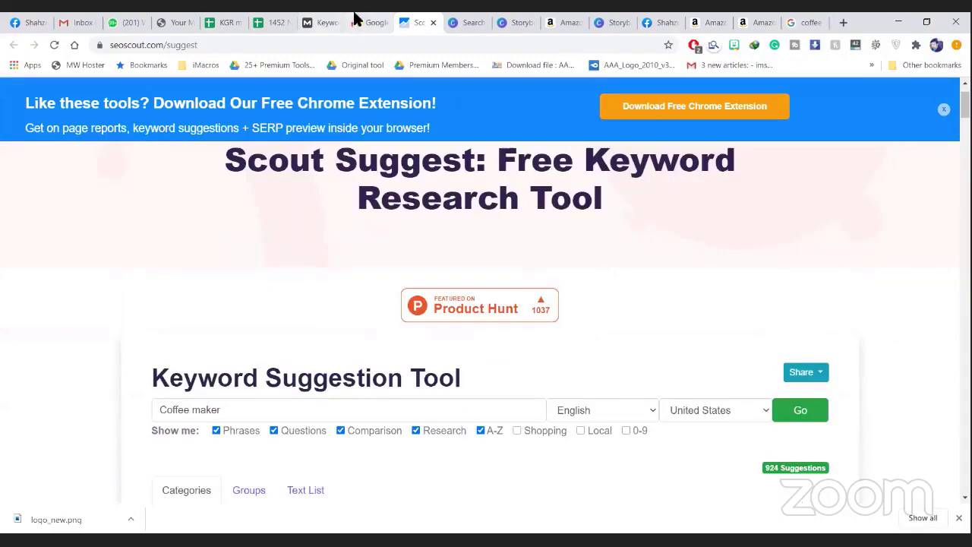
key(ctrl+shift+Tab)
scroll(393, 339, down, 10)
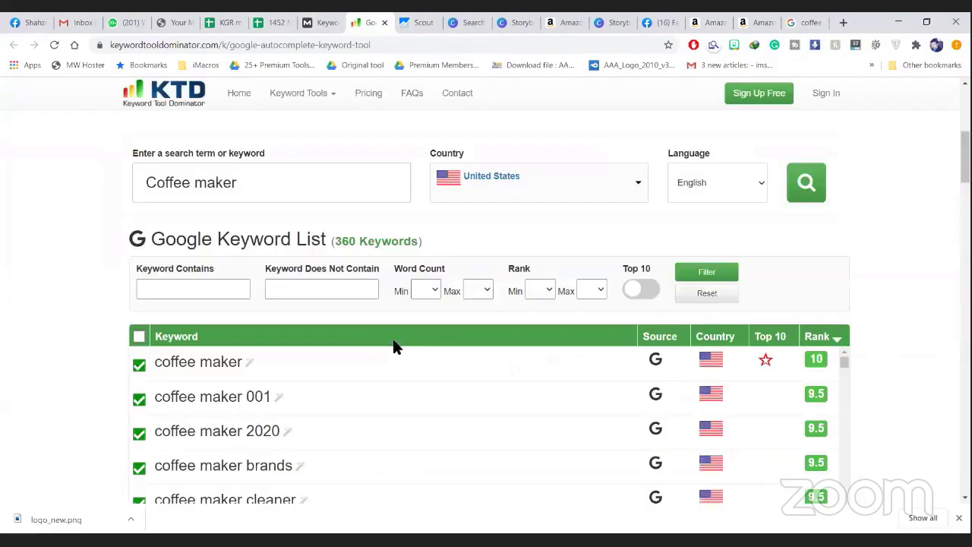
scroll(315, 319, up, 4)
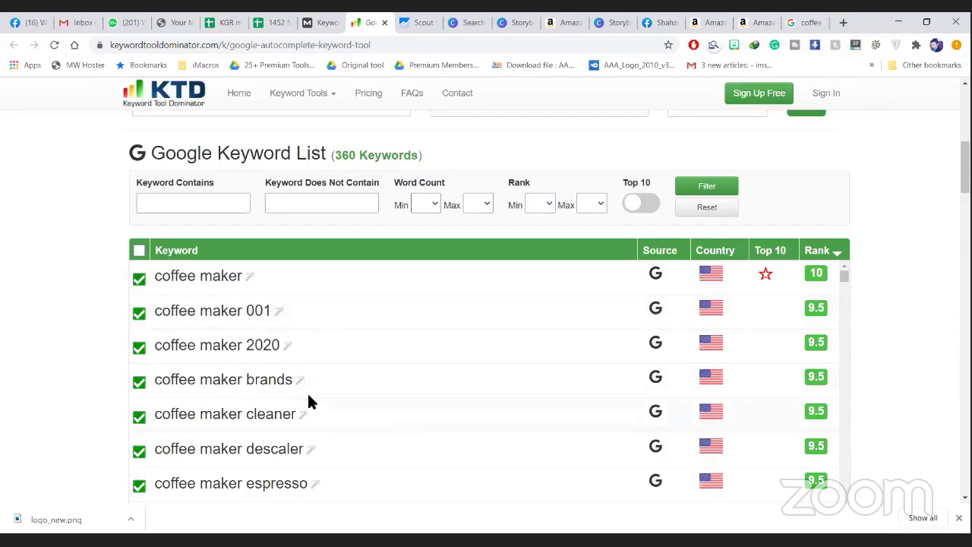
scroll(279, 341, down, 6)
scroll(286, 346, up, 6)
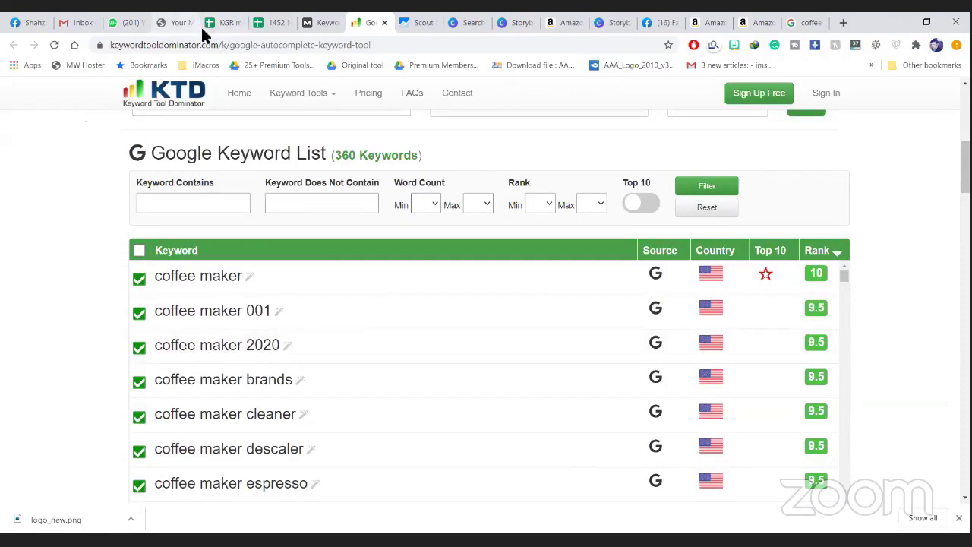
Step: Switch to Moz Keyword Suggestions and analyze the keyword "coffee maker" for United States - en-US
click(325, 23)
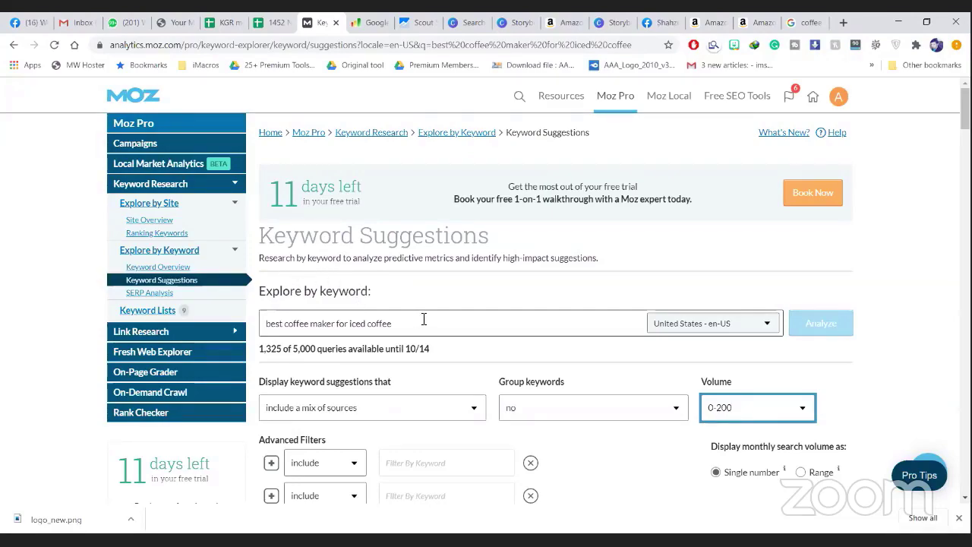
scroll(423, 319, down, 1)
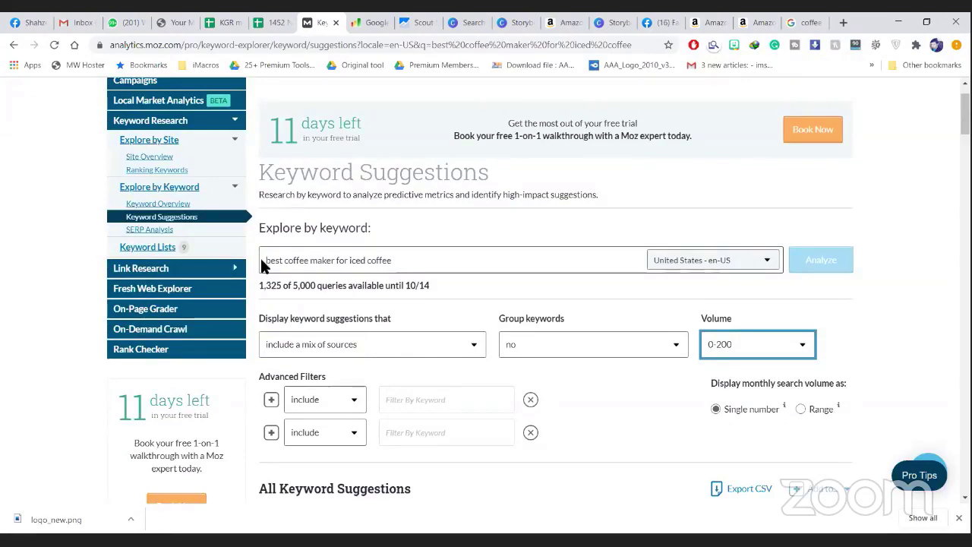
scroll(426, 268, up, 1)
scroll(426, 271, down, 1)
triple_click(428, 263)
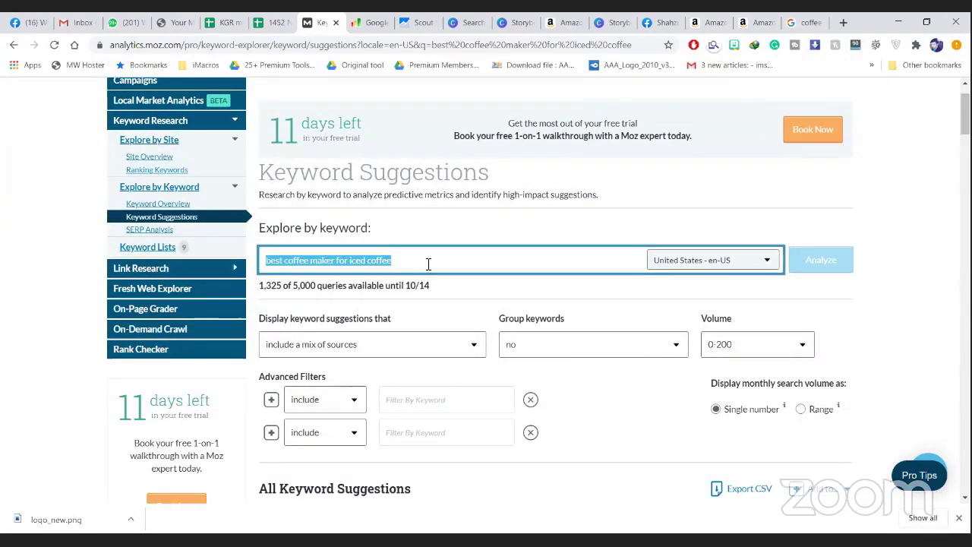
text(coffee)
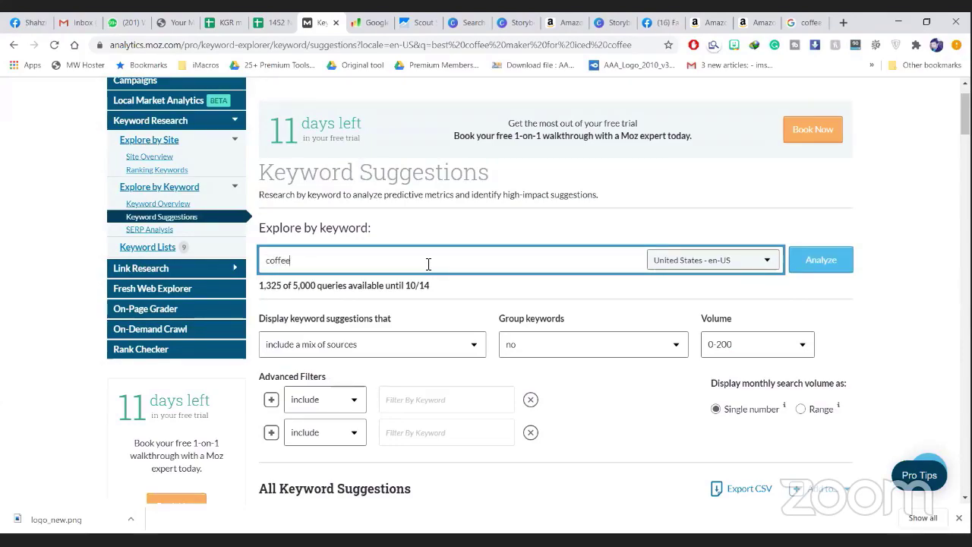
text( maker)
key(Return)
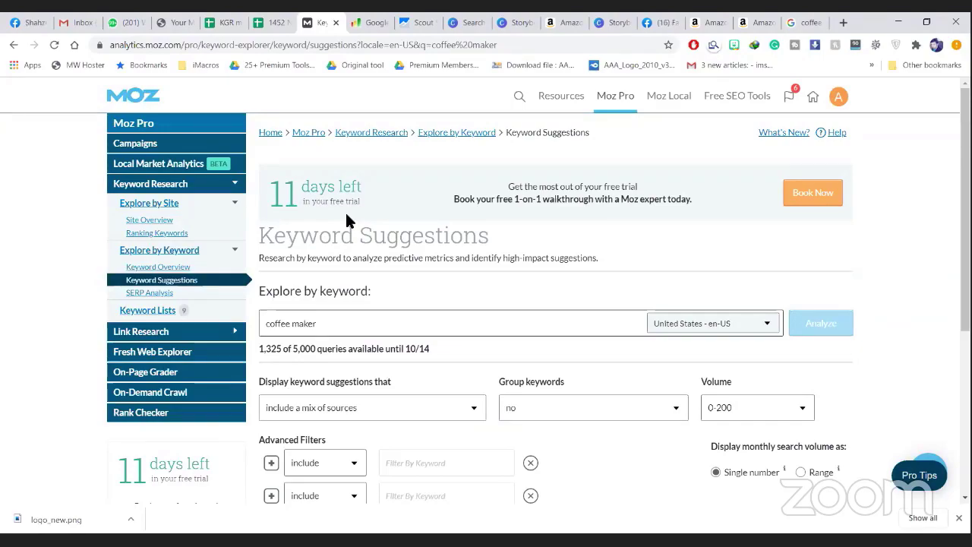
Step: Examine Moz's unfiltered coffee maker keyword suggestions with their monthly volumes and the available filter options
scroll(341, 322, down, 3)
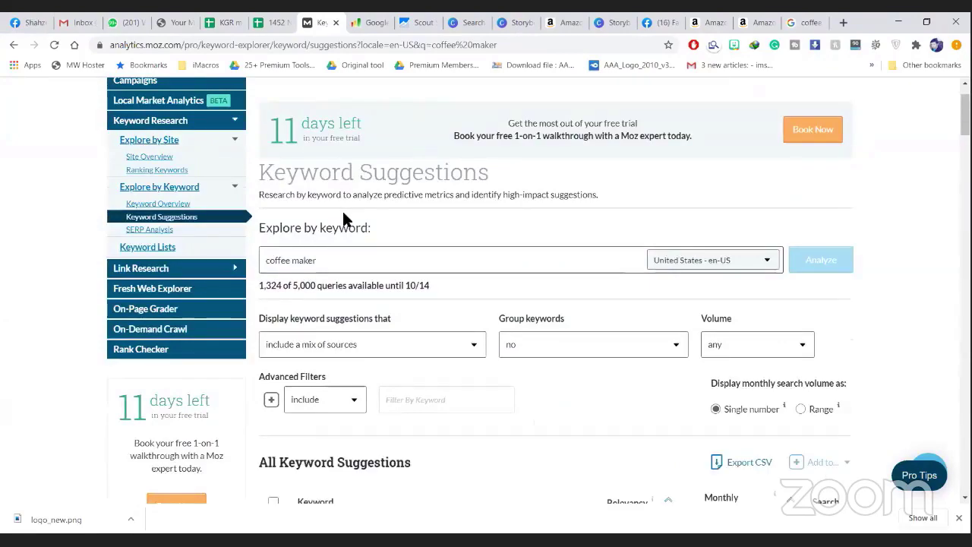
scroll(338, 236, down, 1)
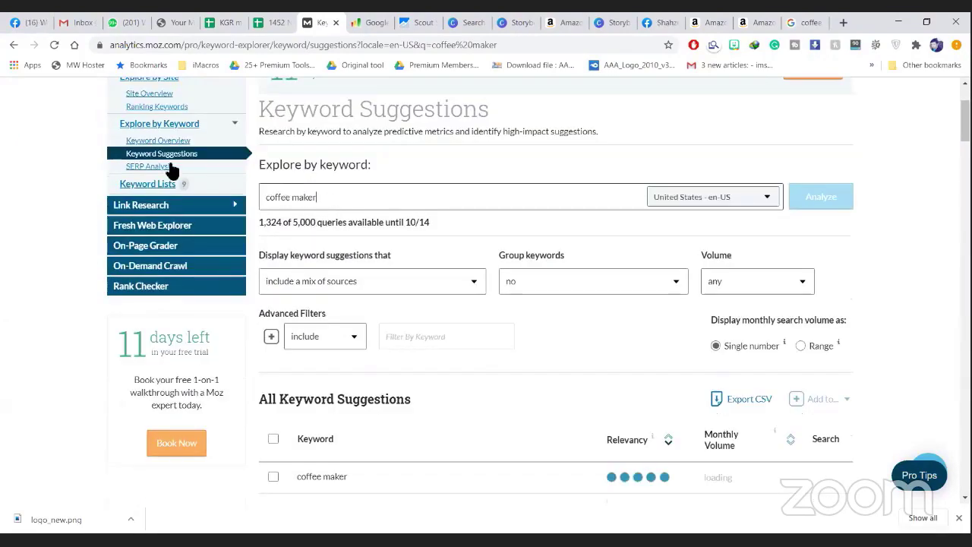
click(346, 200)
scroll(437, 229, down, 12)
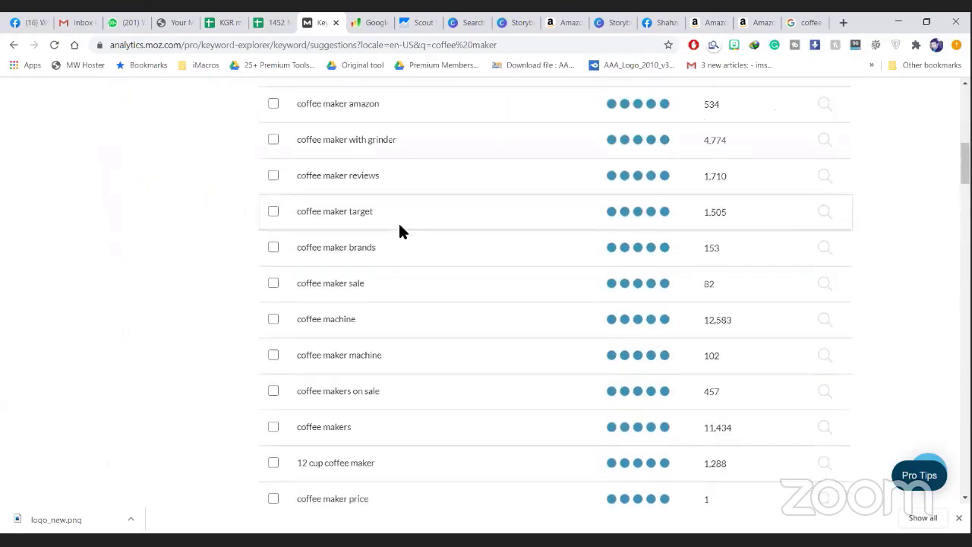
scroll(398, 251, down, 20)
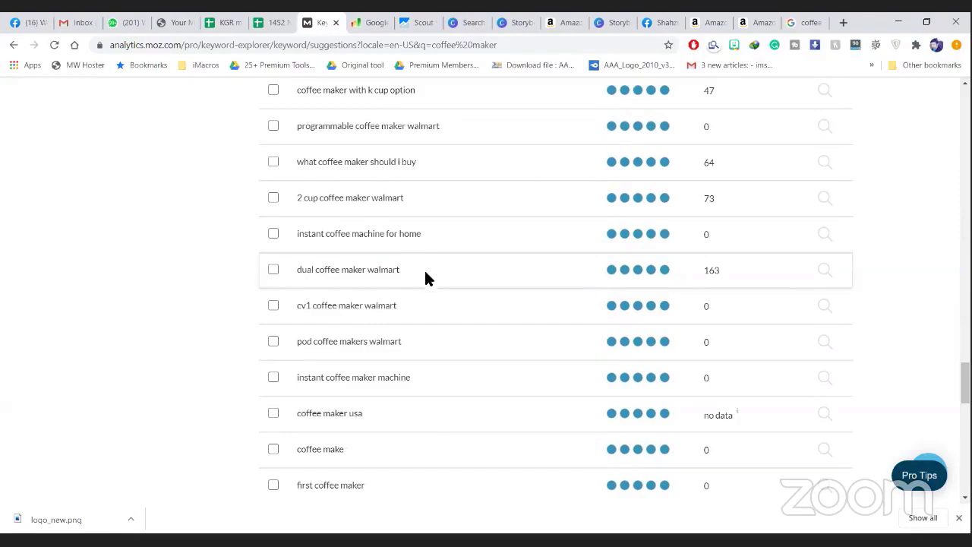
scroll(425, 277, up, 15)
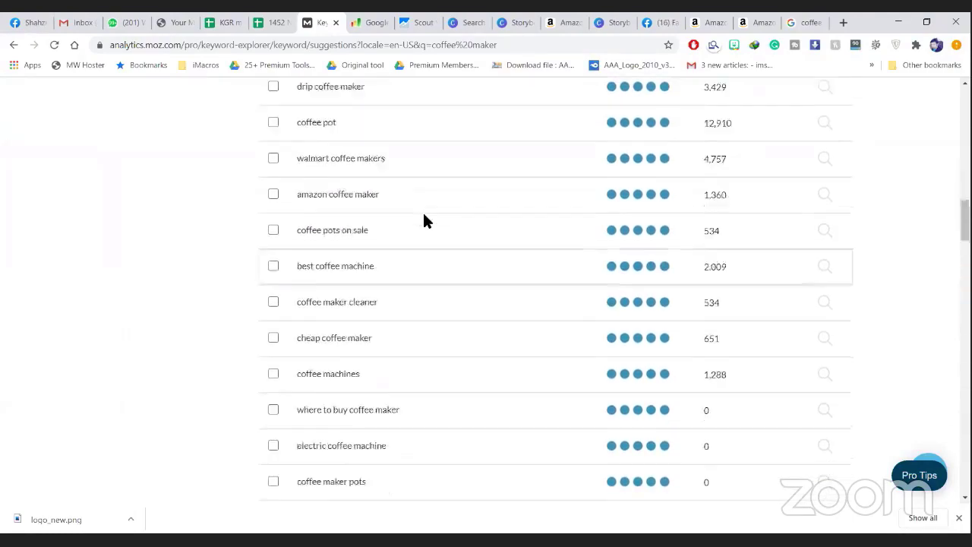
scroll(424, 216, up, 10)
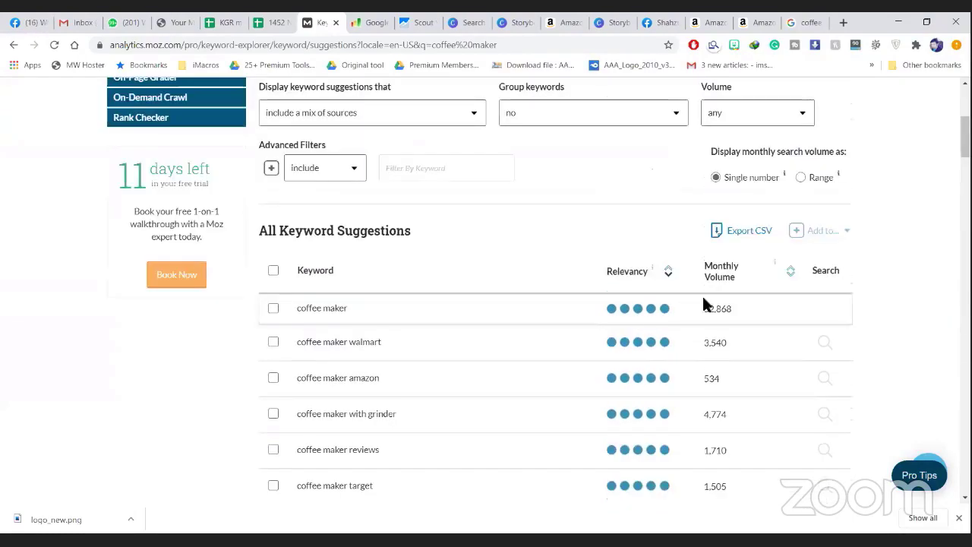
scroll(703, 304, up, 3)
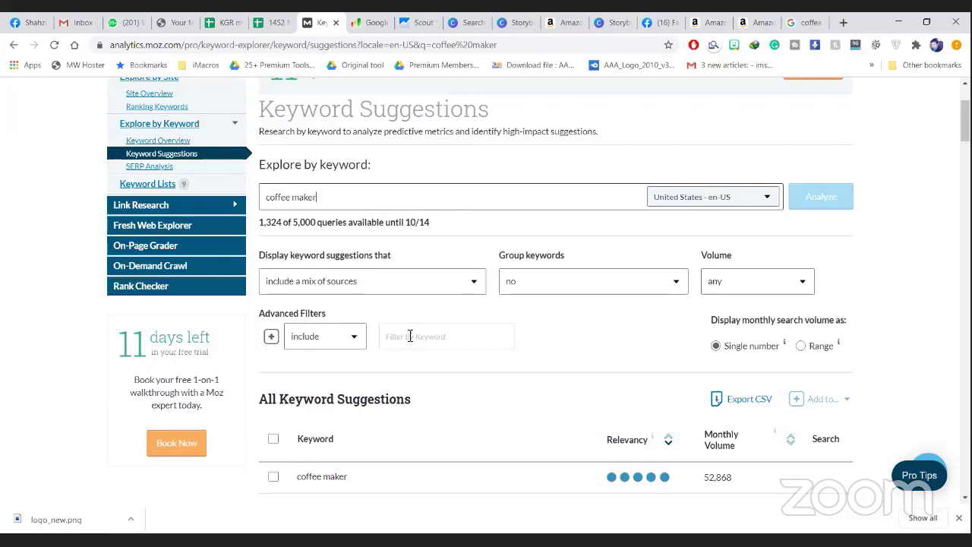
scroll(385, 347, down, 2)
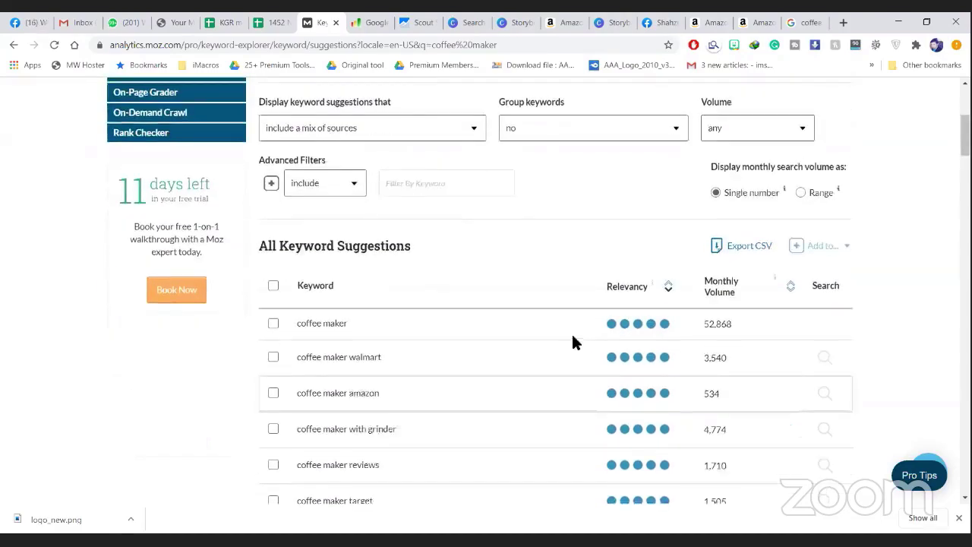
scroll(698, 326, up, 1)
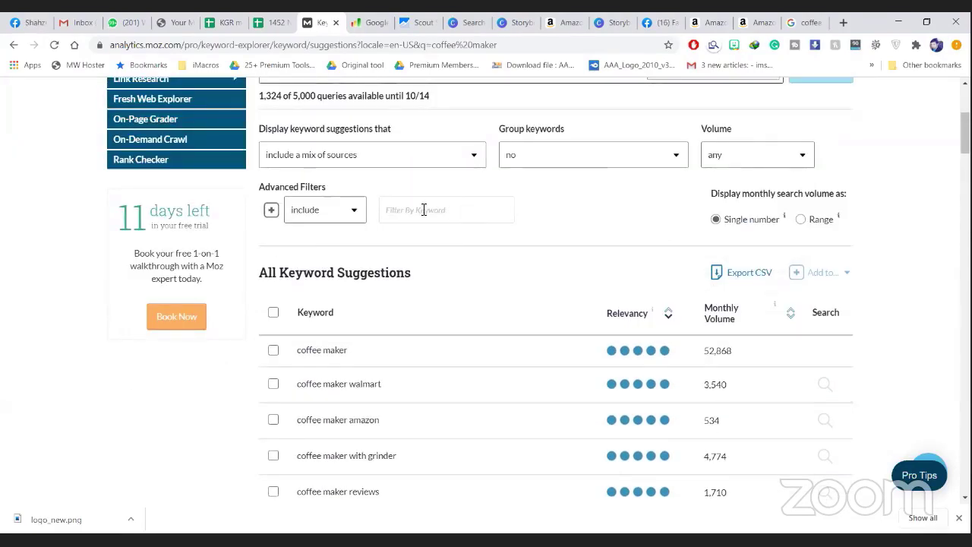
Step: Filter the coffee maker keyword suggestions to a monthly volume range of 0-200
click(321, 217)
click(279, 225)
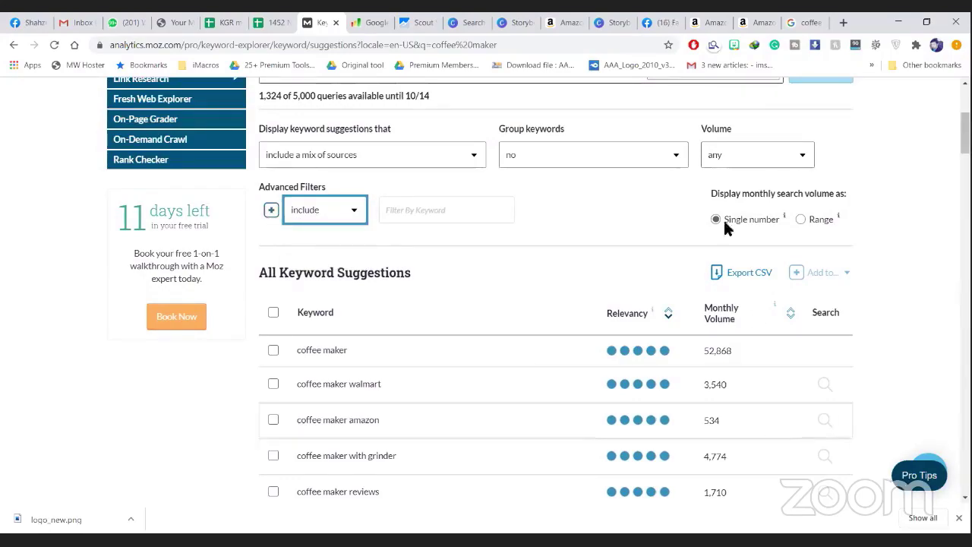
click(724, 158)
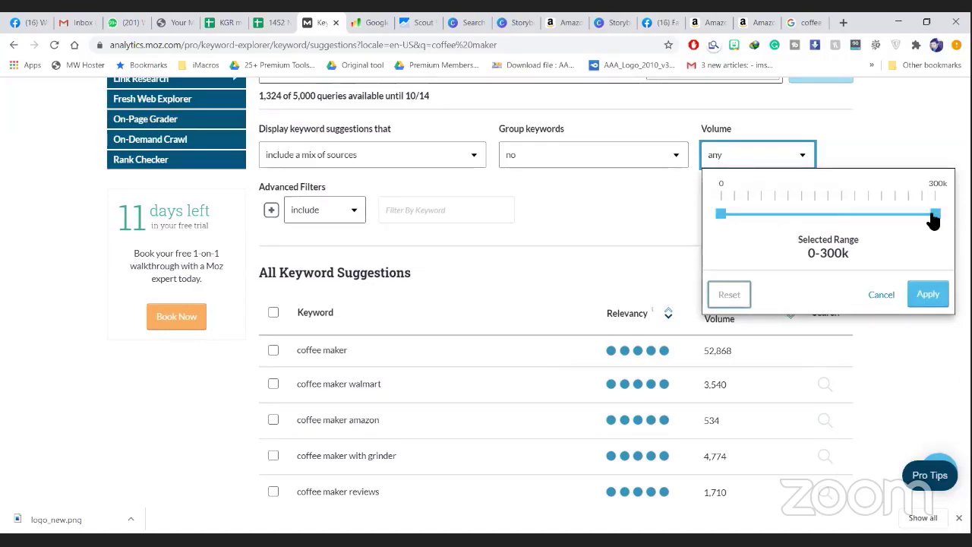
click(934, 220)
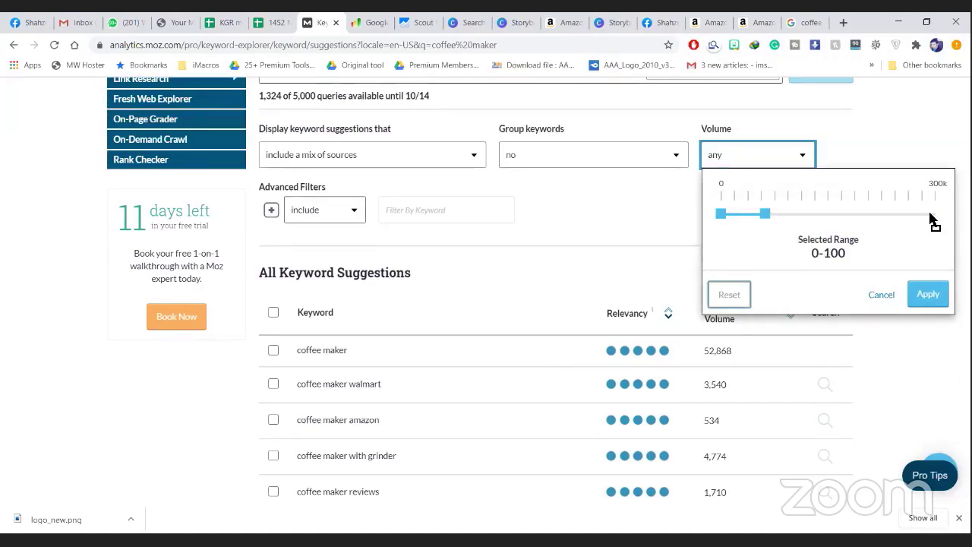
click(931, 215)
triple_click(837, 253)
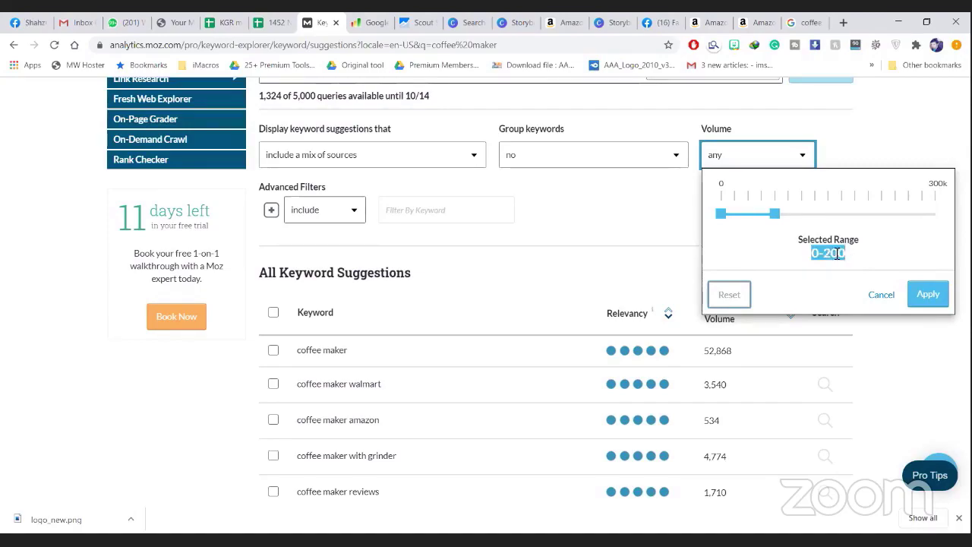
click(837, 254)
double_click(836, 254)
click(928, 296)
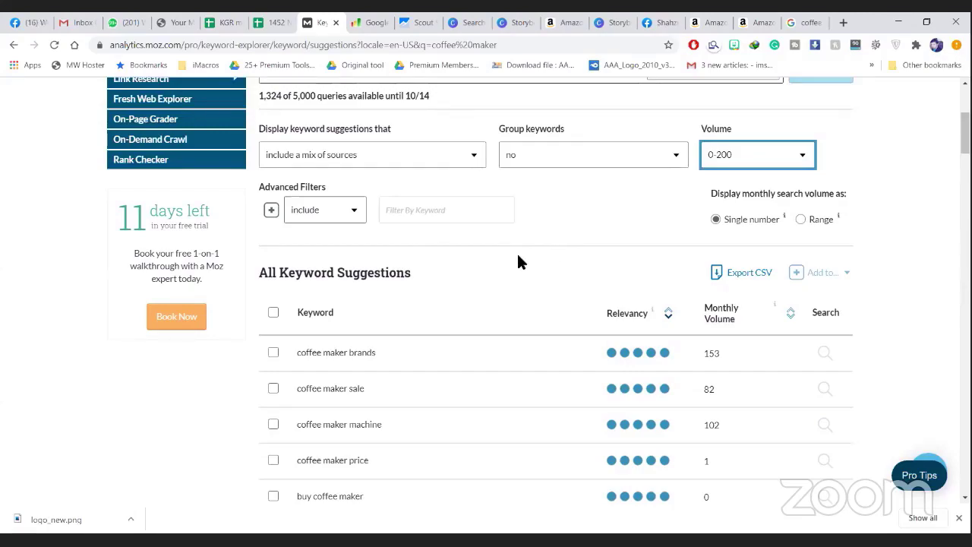
Step: Examine the filtered low-volume coffee maker suggestions and their monthly volumes for a candidate keyword
scroll(653, 274, down, 2)
scroll(695, 288, down, 2)
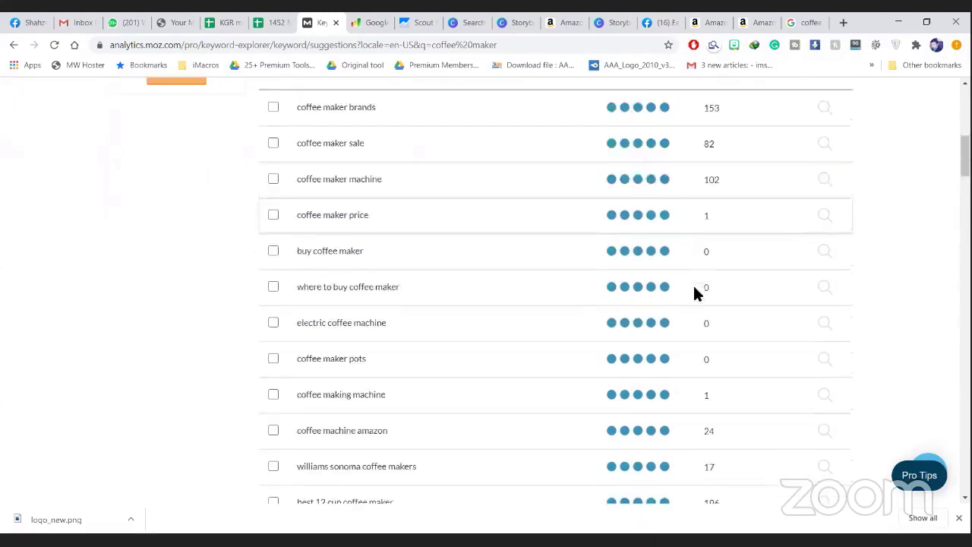
scroll(694, 292, down, 4)
scroll(696, 362, up, 7)
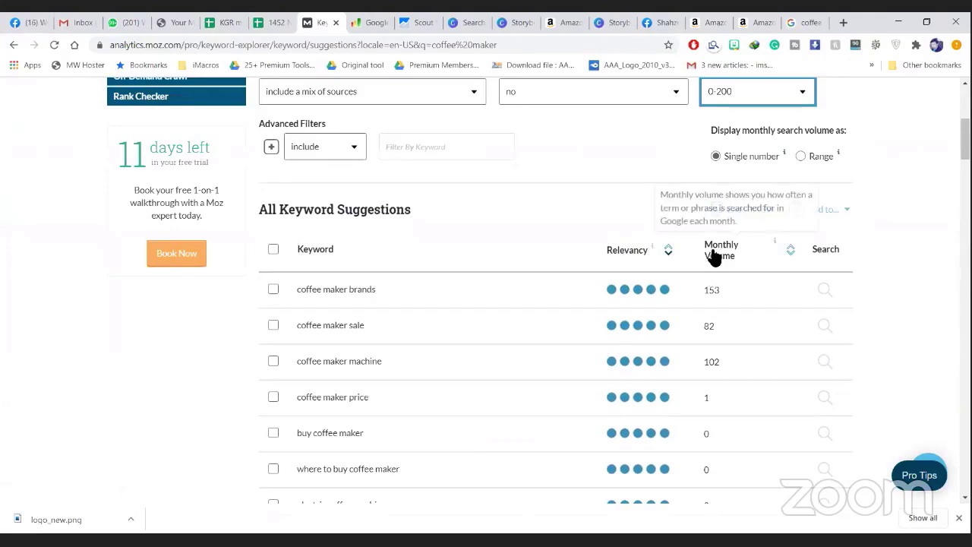
scroll(722, 254, up, 2)
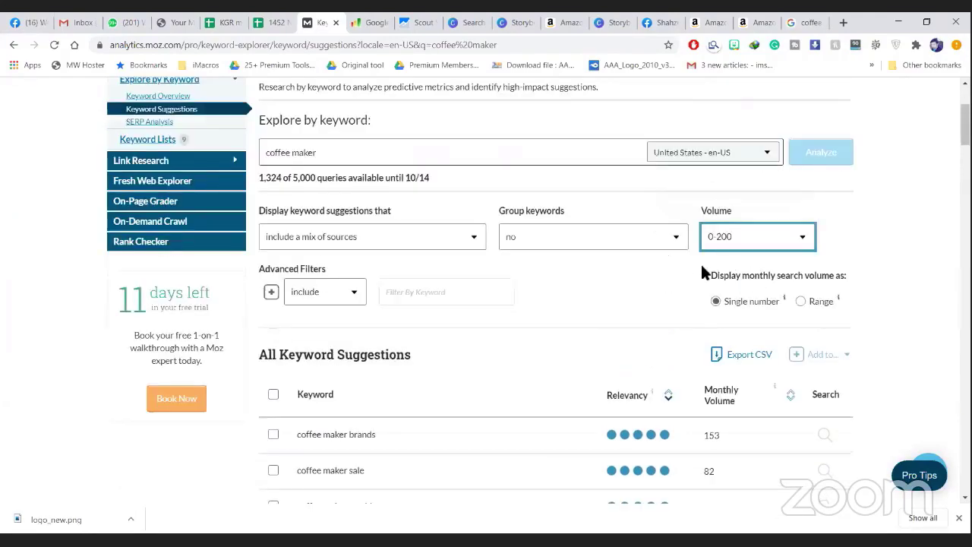
scroll(703, 272, up, 1)
scroll(710, 228, down, 4)
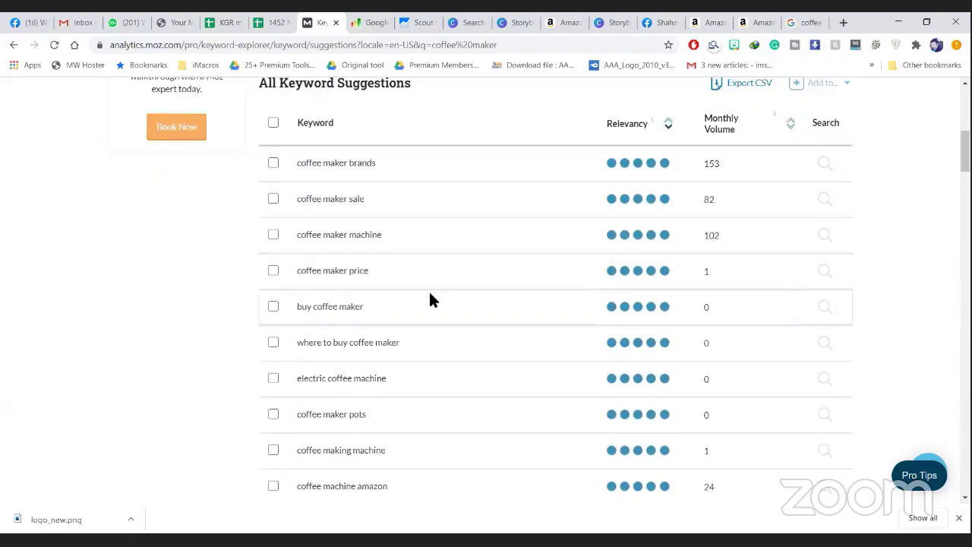
scroll(412, 318, down, 14)
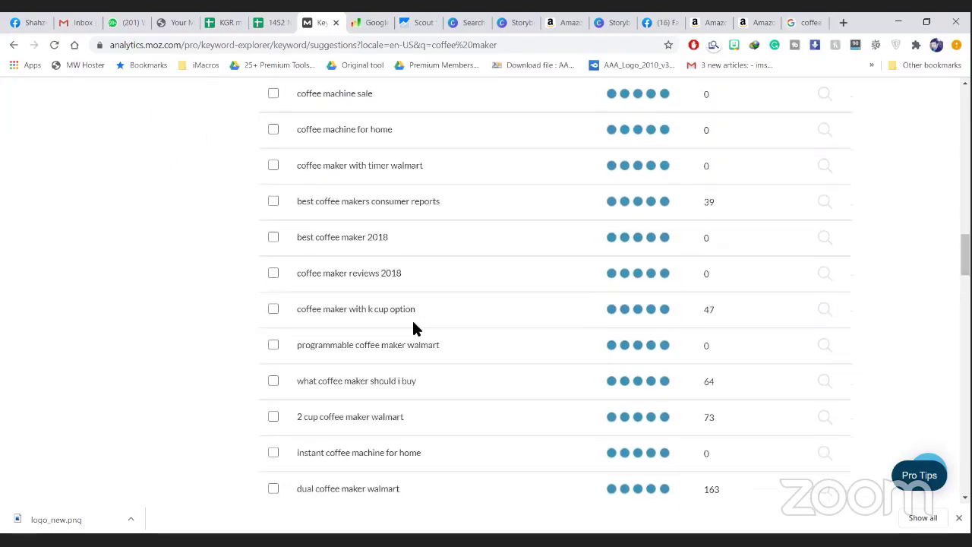
scroll(413, 323, up, 3)
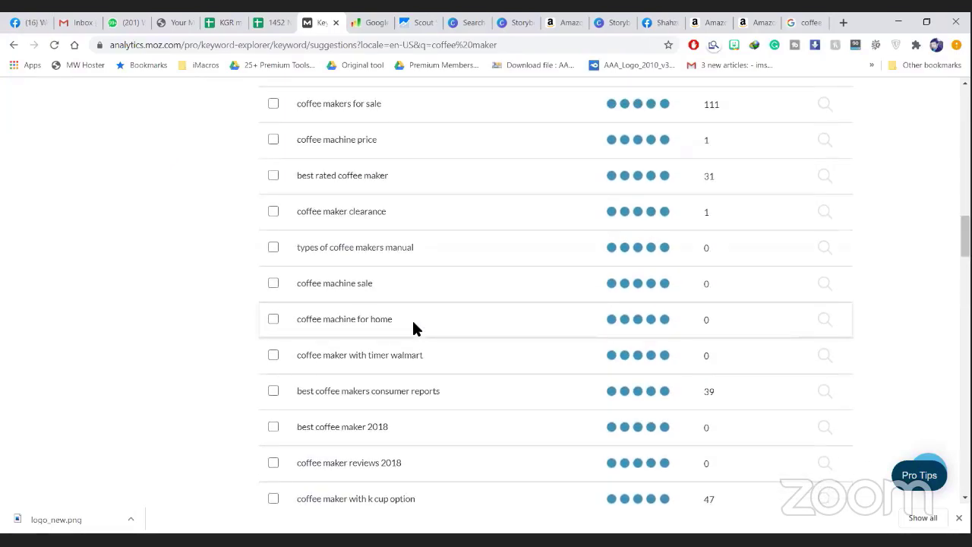
scroll(426, 319, up, 2)
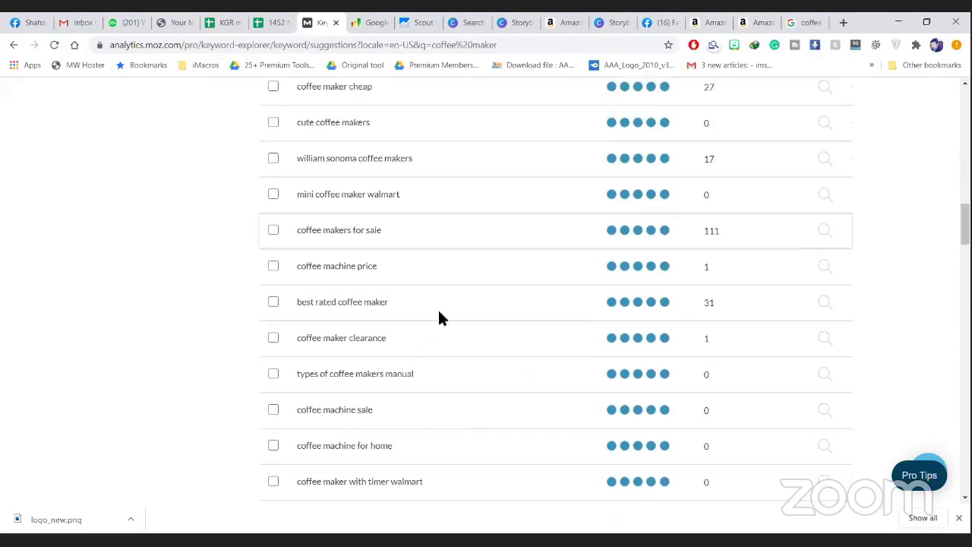
scroll(431, 321, up, 2)
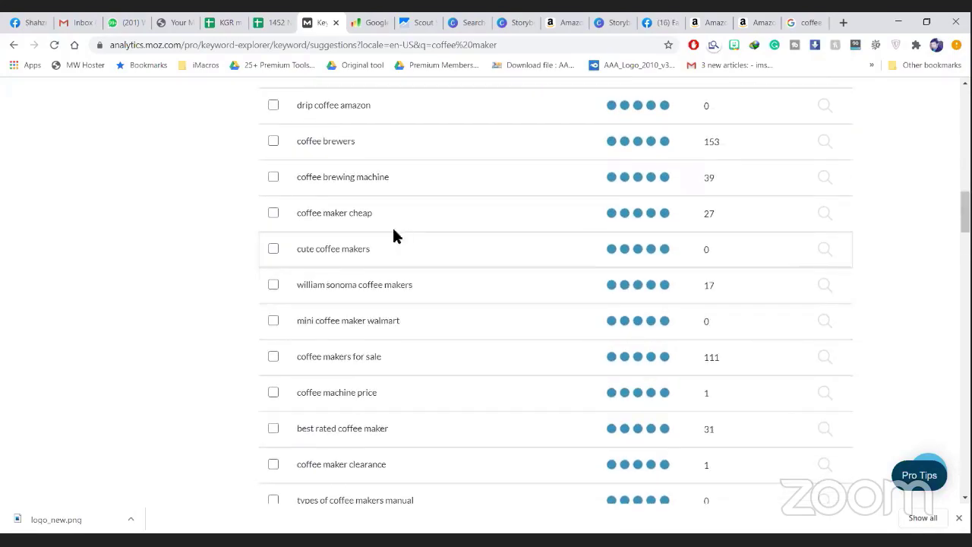
Step: Copy the keyword "coffee brewing machine" from the Moz suggestions and search Google for it in a new tab
drag(391, 177, 292, 181)
key(ctrl+c)
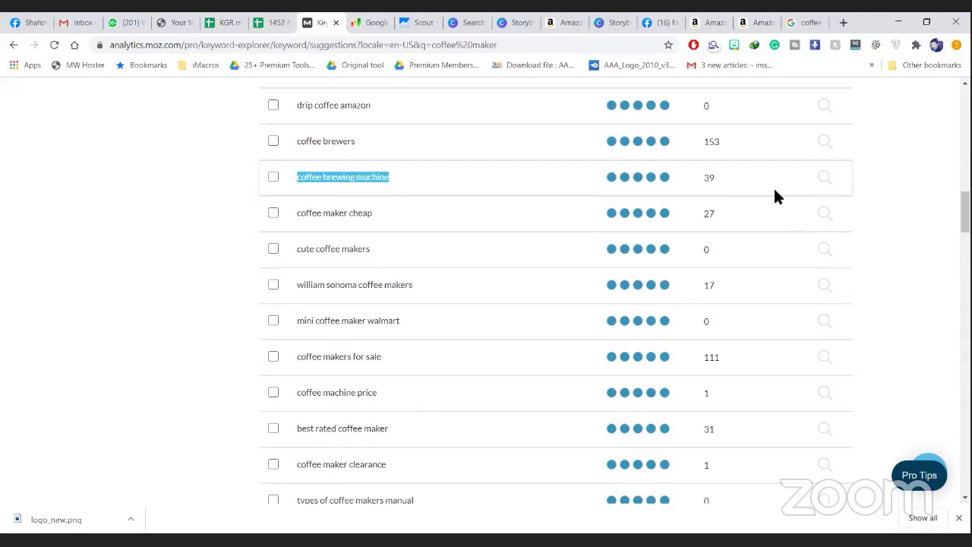
scroll(713, 180, up, 6)
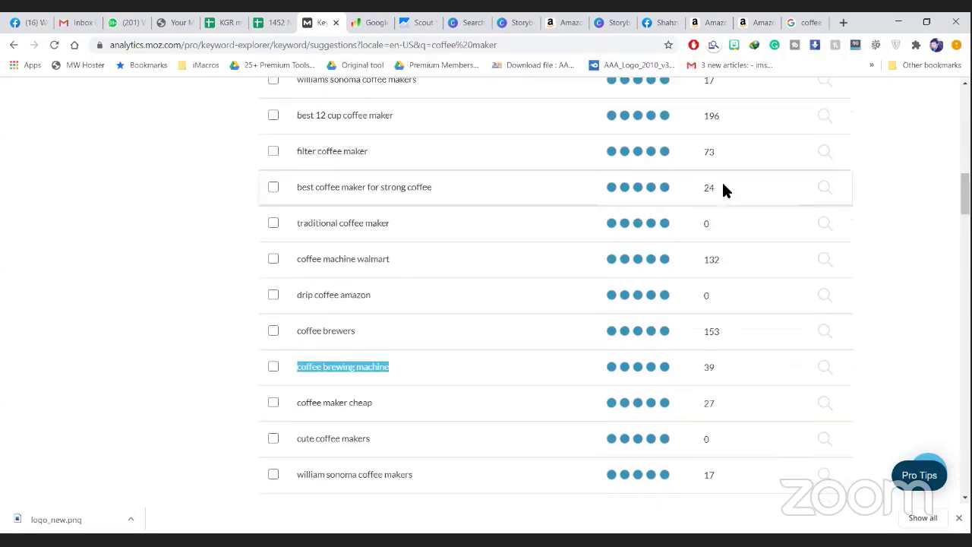
scroll(734, 184, up, 5)
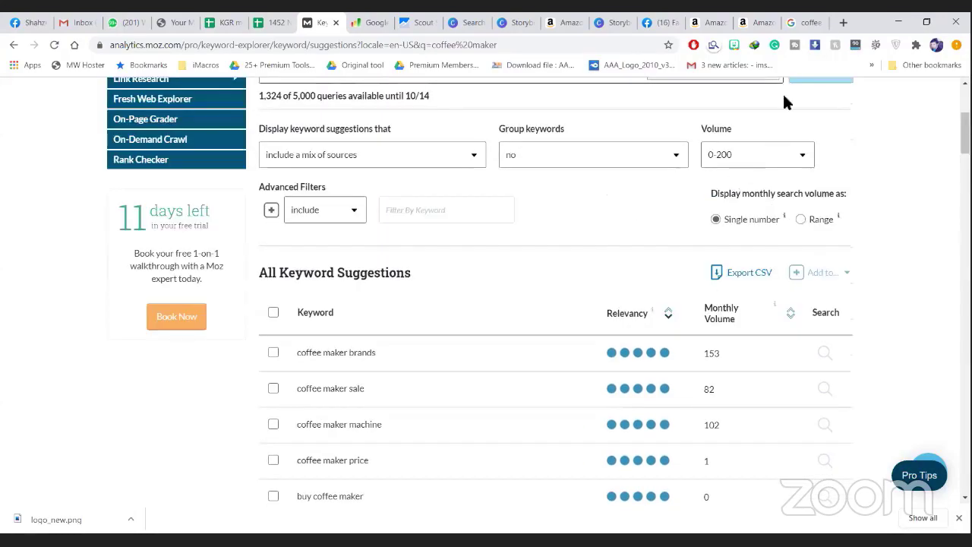
click(842, 17)
key(ctrl+v)
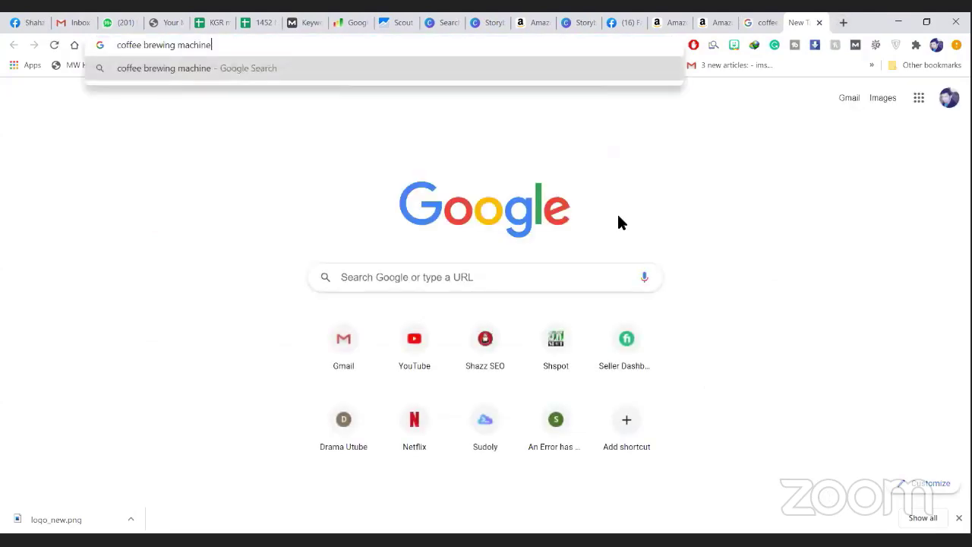
key(Return)
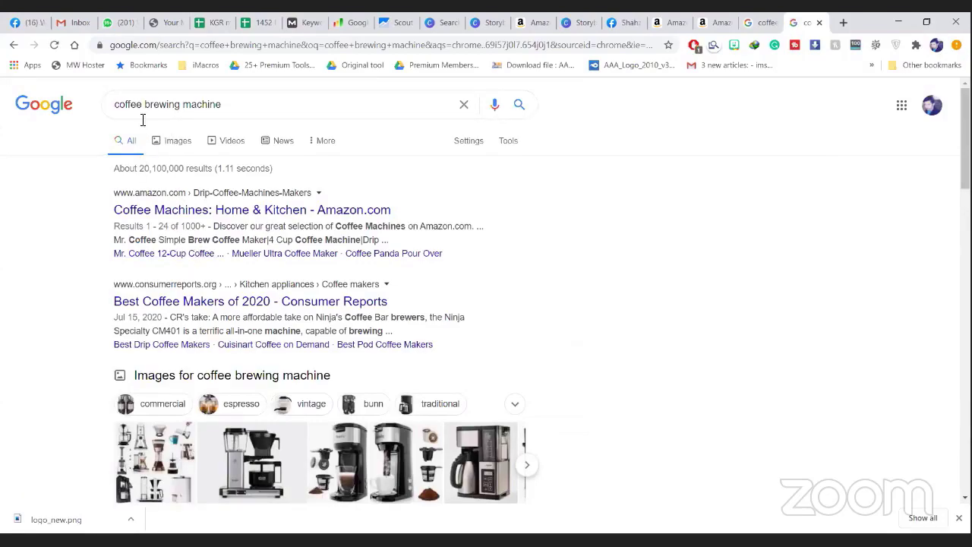
Step: Repeat the search as "allintitle:coffee brewing machine" and highlight its result count
click(121, 104)
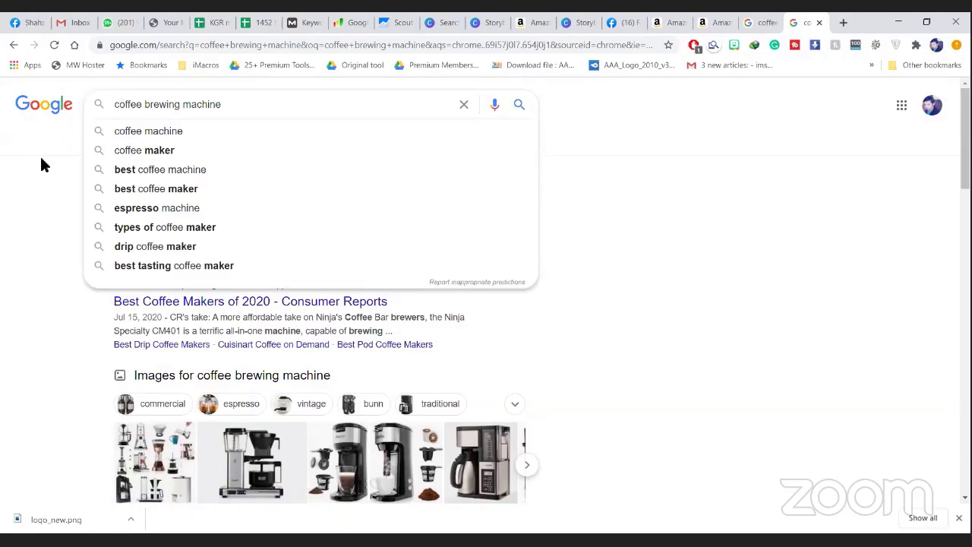
text(all)
text(intitle)
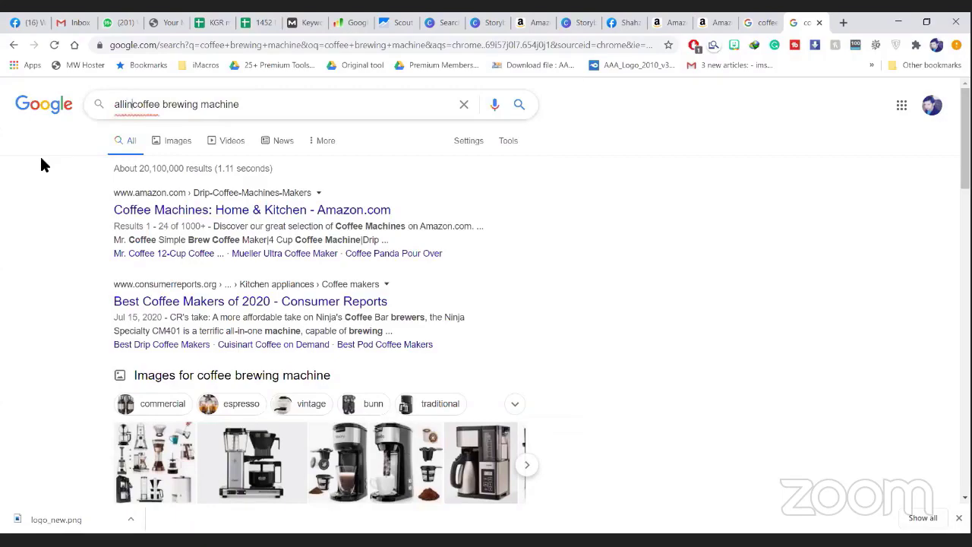
text(:)
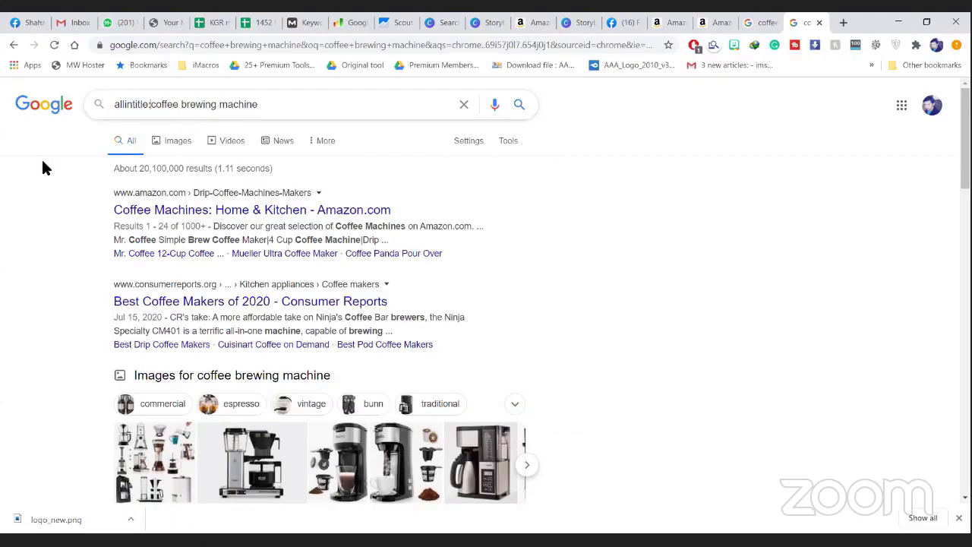
key(Return)
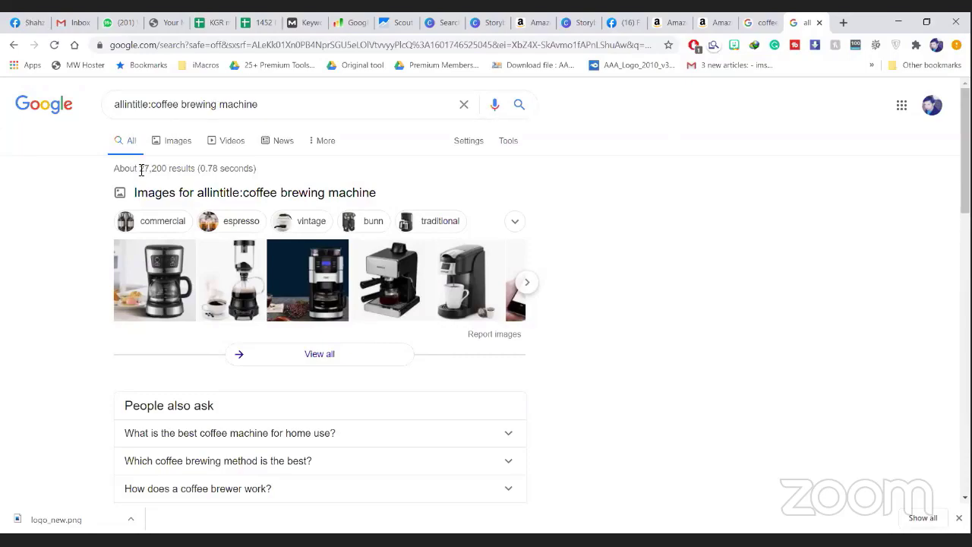
drag(141, 170, 202, 170)
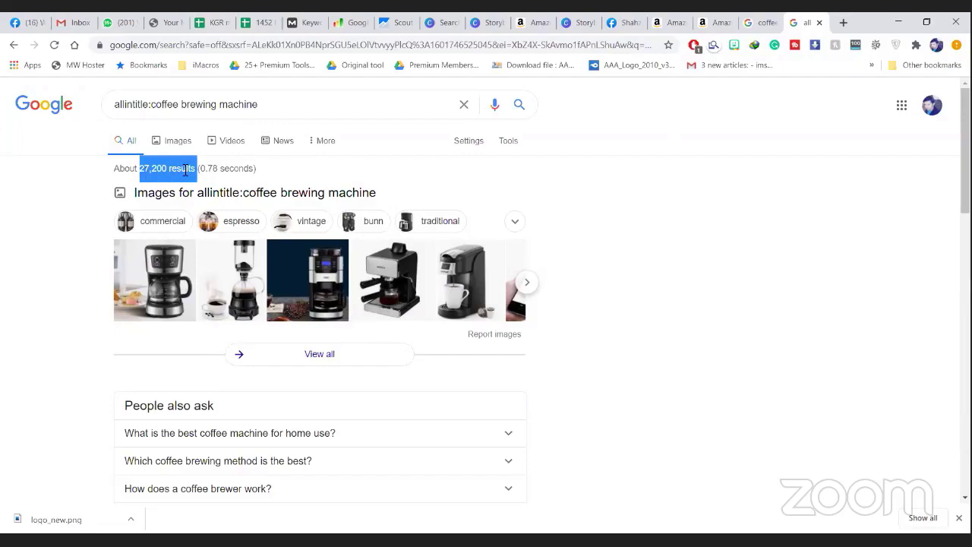
Step: Start a Google query with "best coffee maker for" and search the suggested keyword "best coffee maker for iced coffee"
click(269, 104)
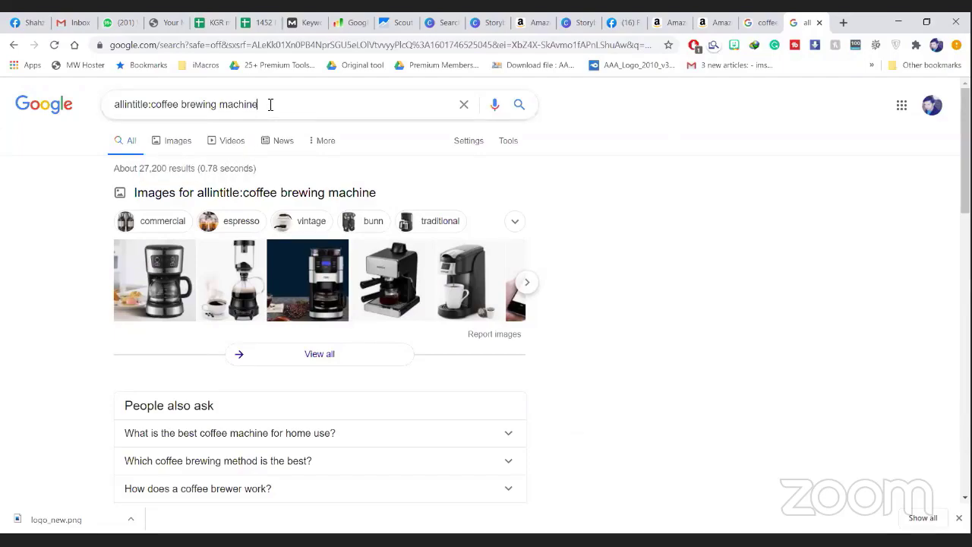
triple_click(278, 106)
text(c)
key(BackSpace)
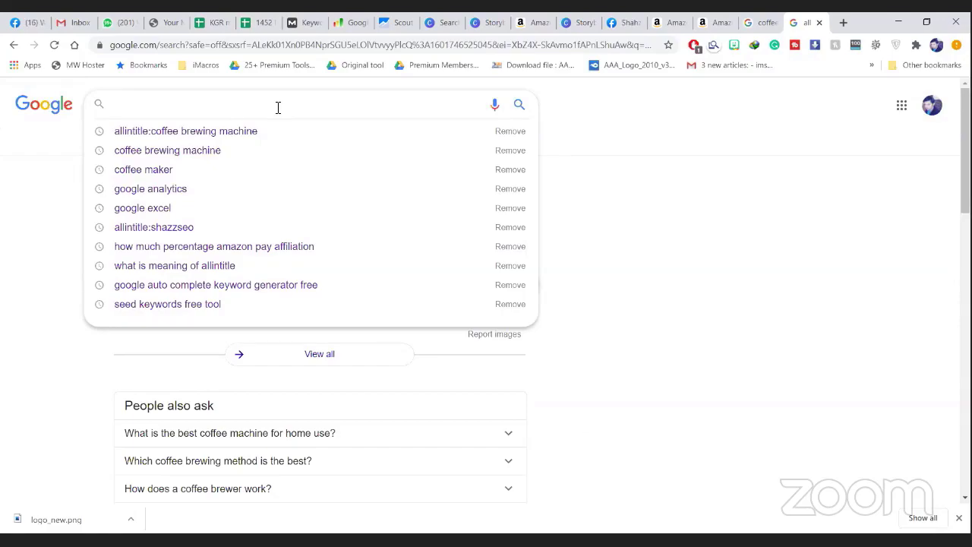
text(best)
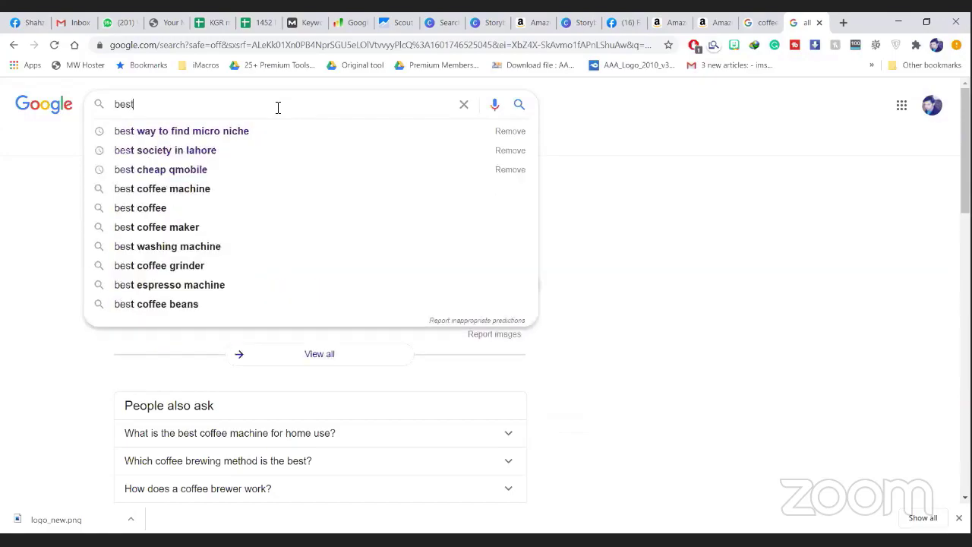
text( coffe)
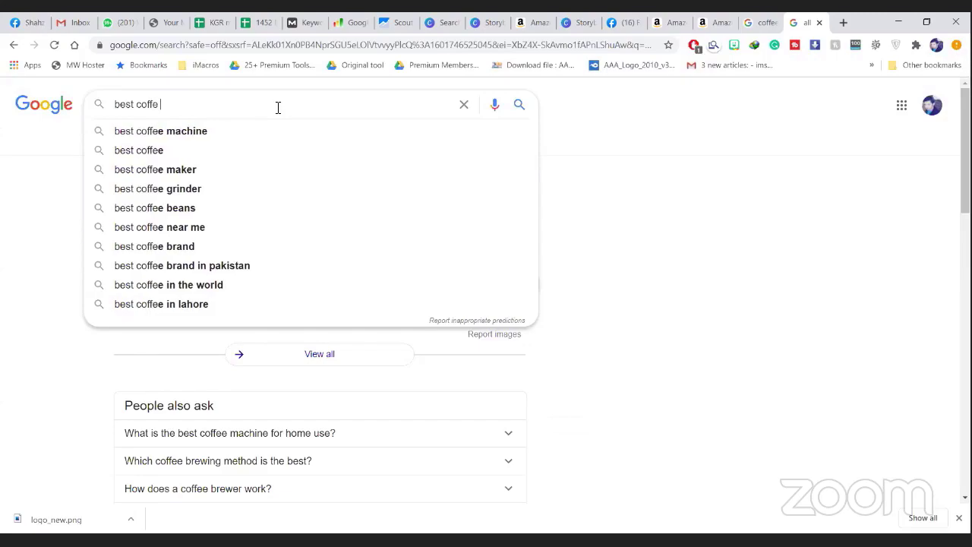
text( m)
key(BackSpace)
key(BackSpace)
text(e maker )
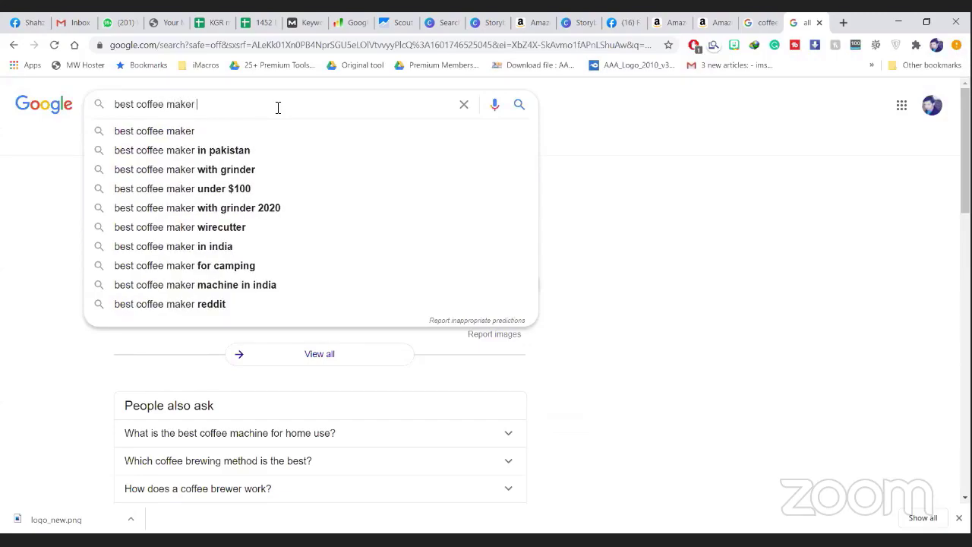
text(for)
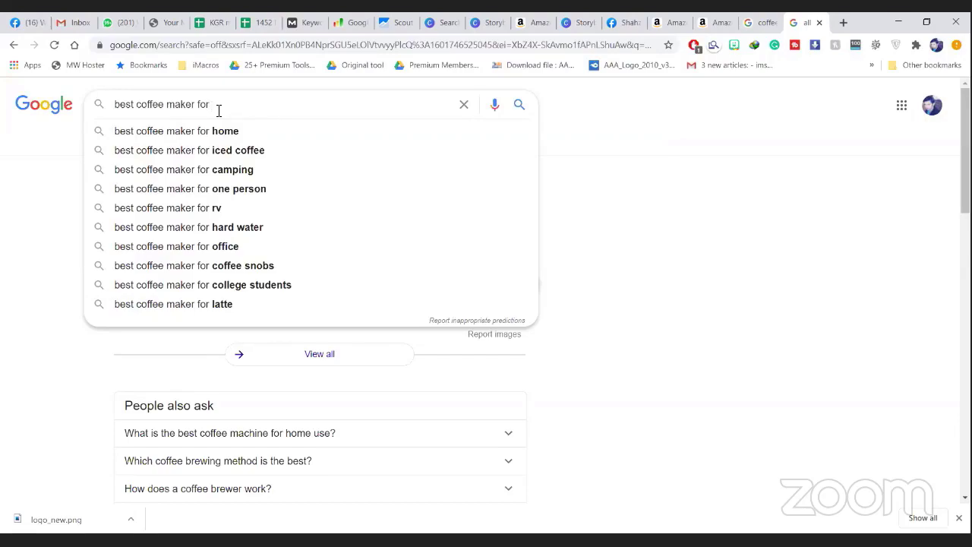
click(180, 152)
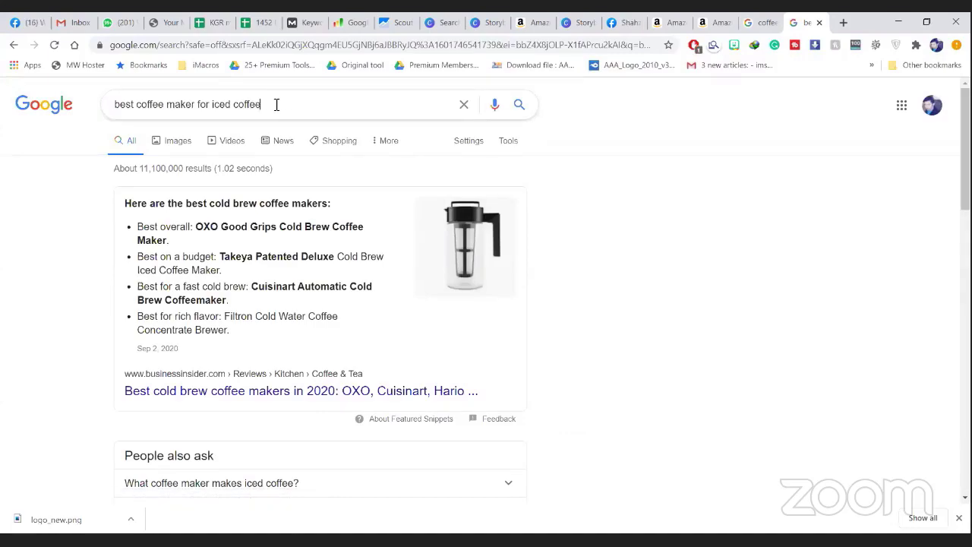
Step: Search Google for "allintitle:best coffee maker for iced coffee" and highlight the result count
drag(276, 105, 147, 106)
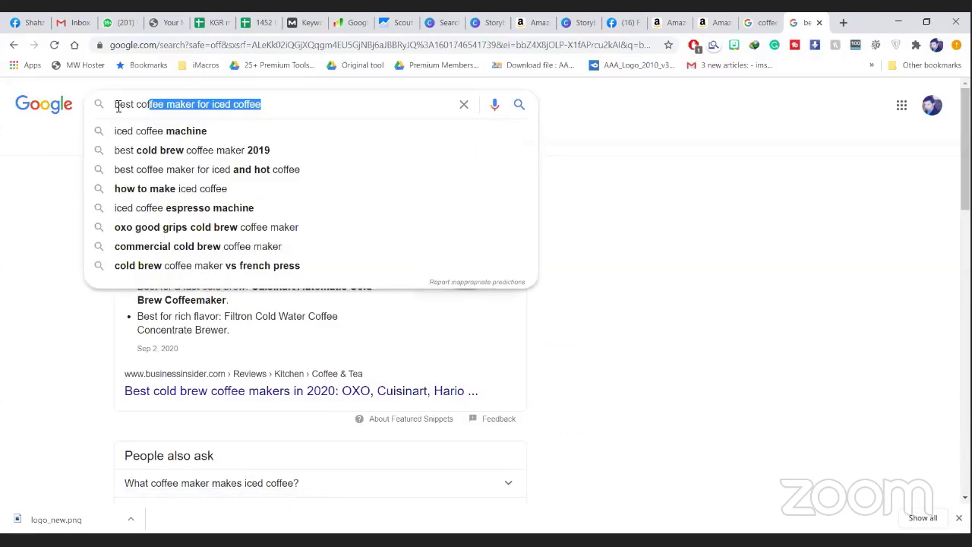
click(116, 106)
text(allintit)
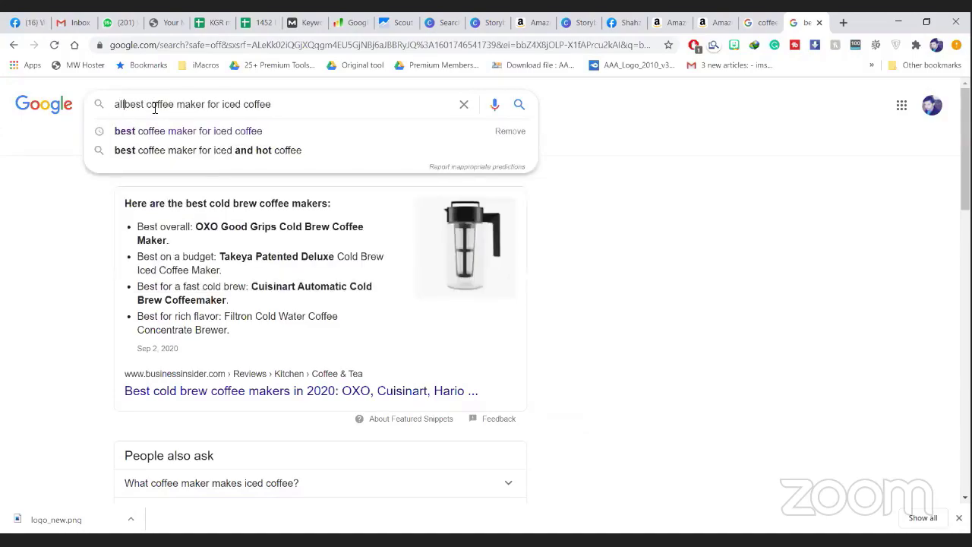
text(le:)
key(Return)
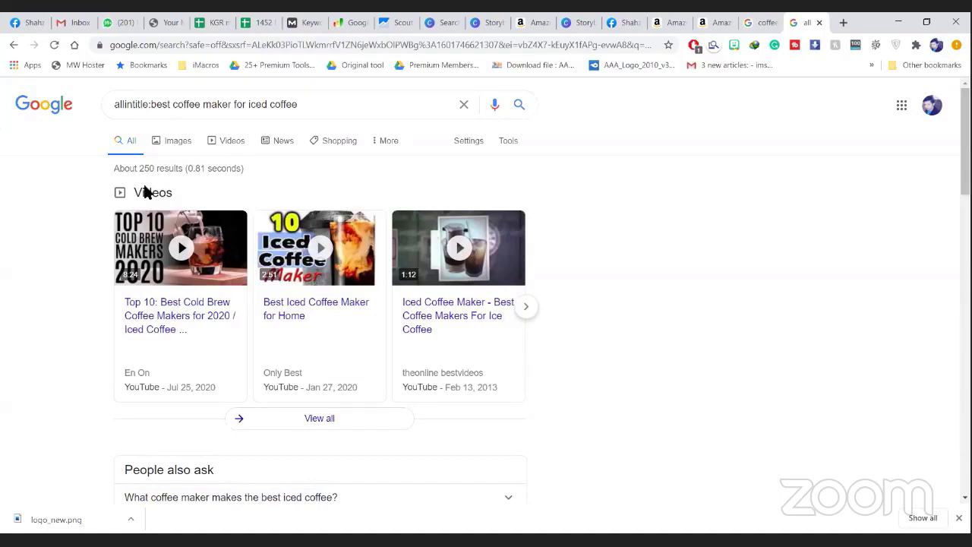
drag(142, 170, 154, 170)
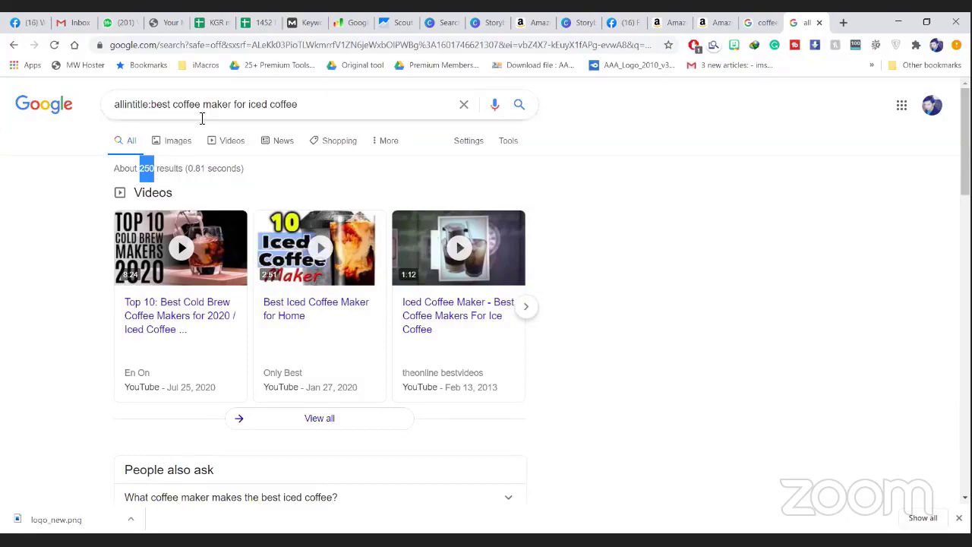
Step: Copy "best coffee maker for iced coffee" into the first keyword row, cell B6, of the KGR method spreadsheet, replacing its keyword
drag(153, 104, 334, 104)
key(ctrl+c)
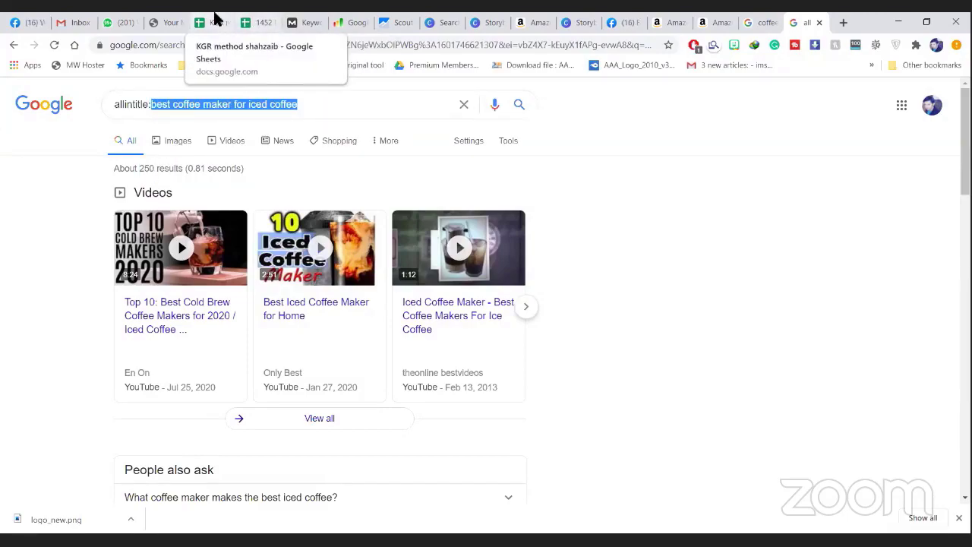
key(ctrl+5)
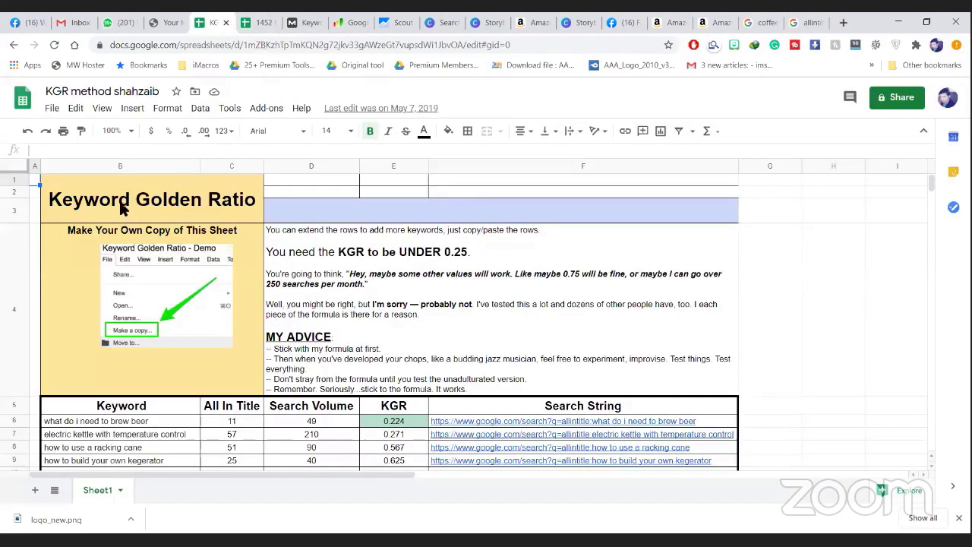
scroll(123, 205, down, 5)
triple_click(122, 199)
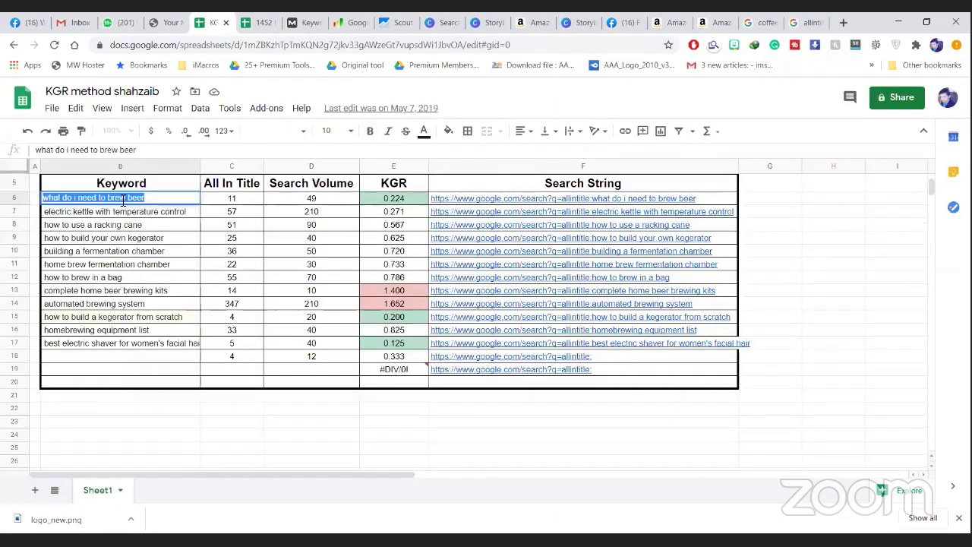
key(ctrl+v)
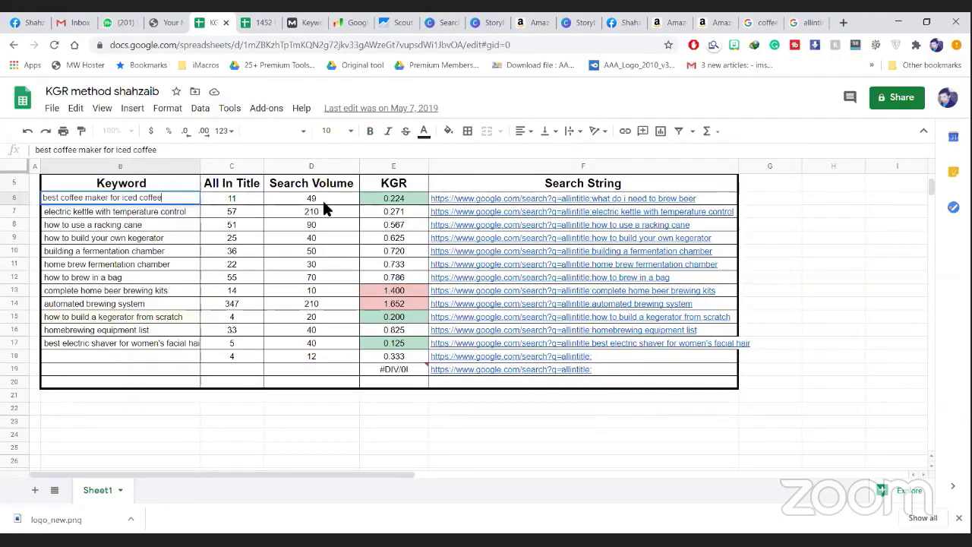
Step: Recheck the allintitle result count in Google and set the All In Title value in cell C6 to 250
double_click(234, 198)
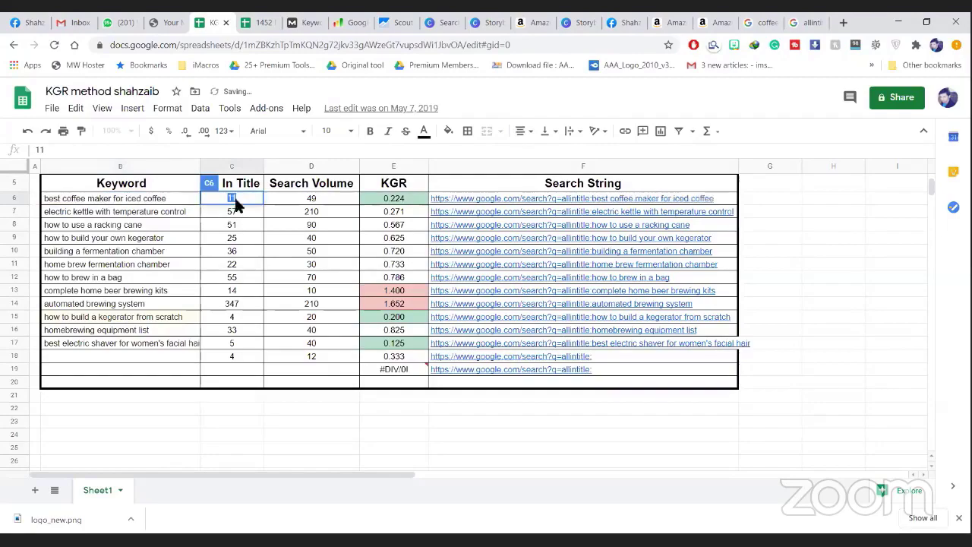
click(814, 19)
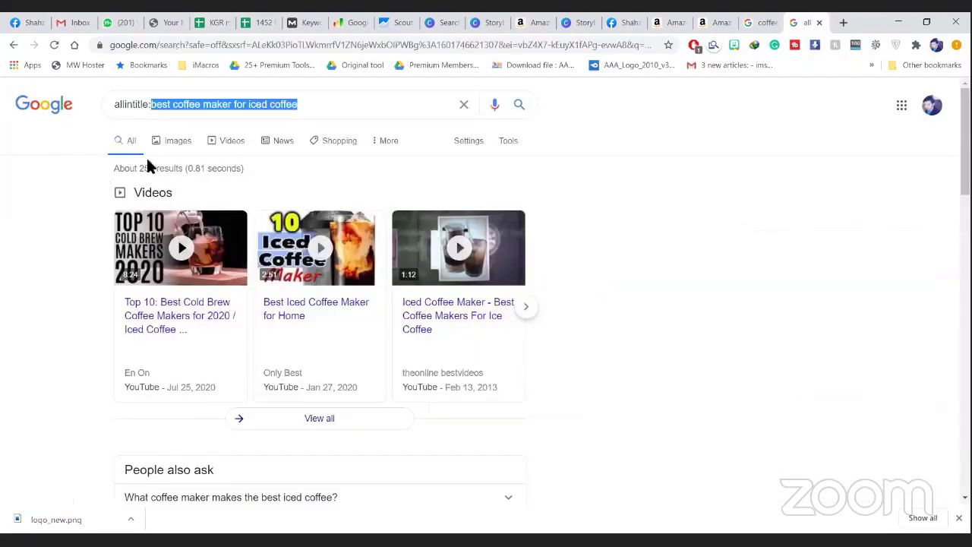
click(219, 22)
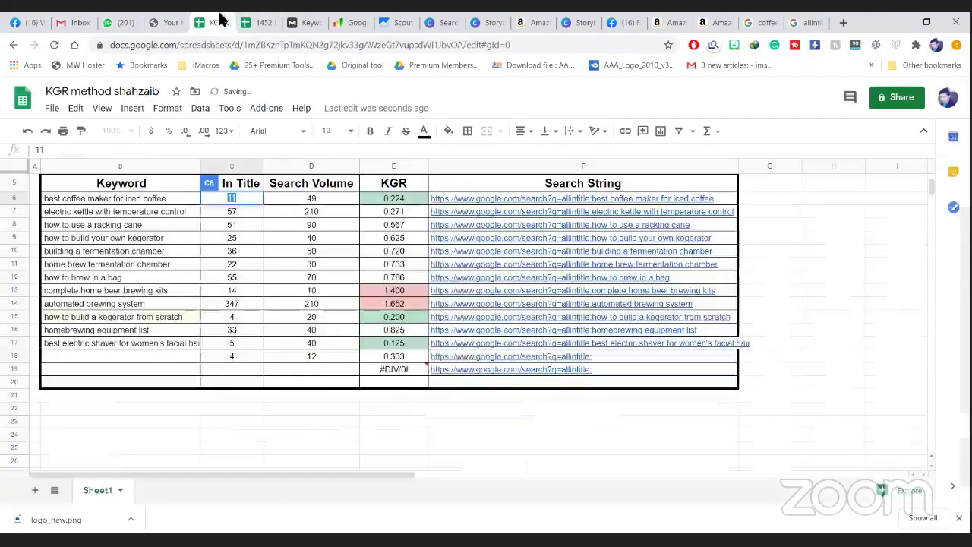
click(246, 196)
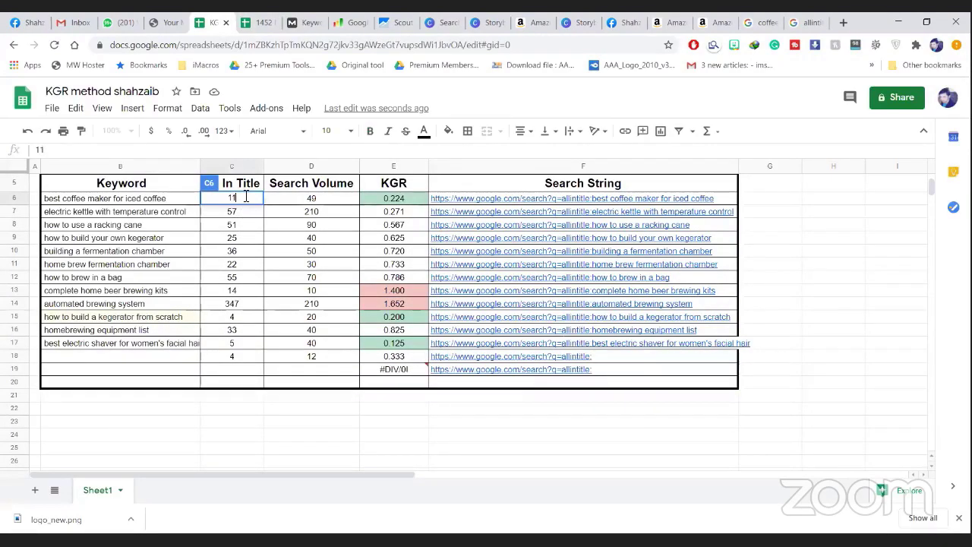
text(32)
key(BackSpace)
text(250)
click(831, 261)
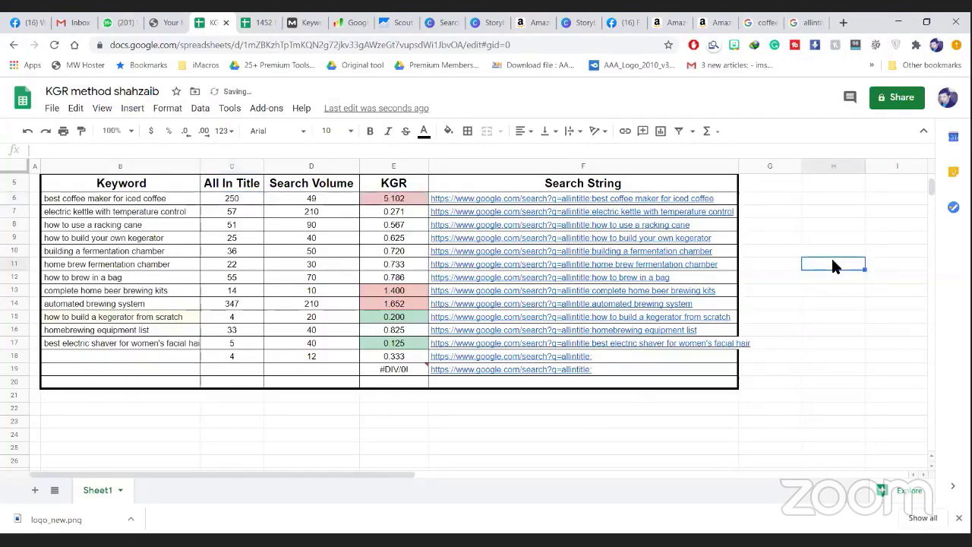
Step: Switch to Moz Keyword Suggestions and analyze "best coffee maker for iced coffee" to look up its search volume
click(308, 200)
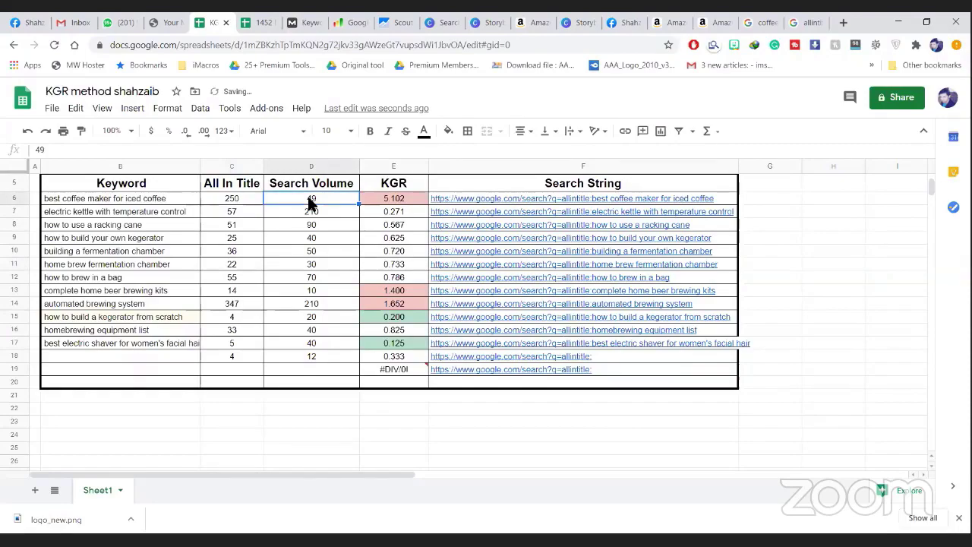
click(806, 22)
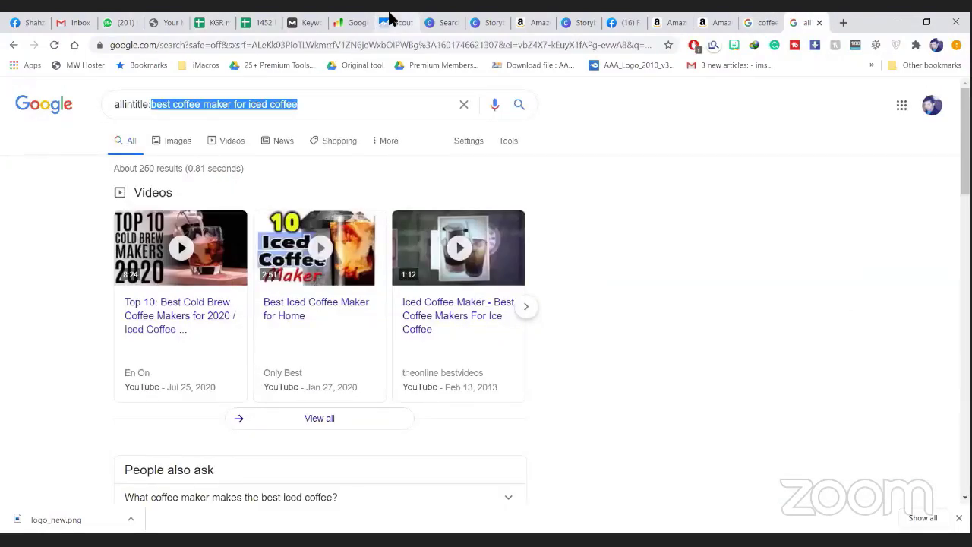
click(301, 22)
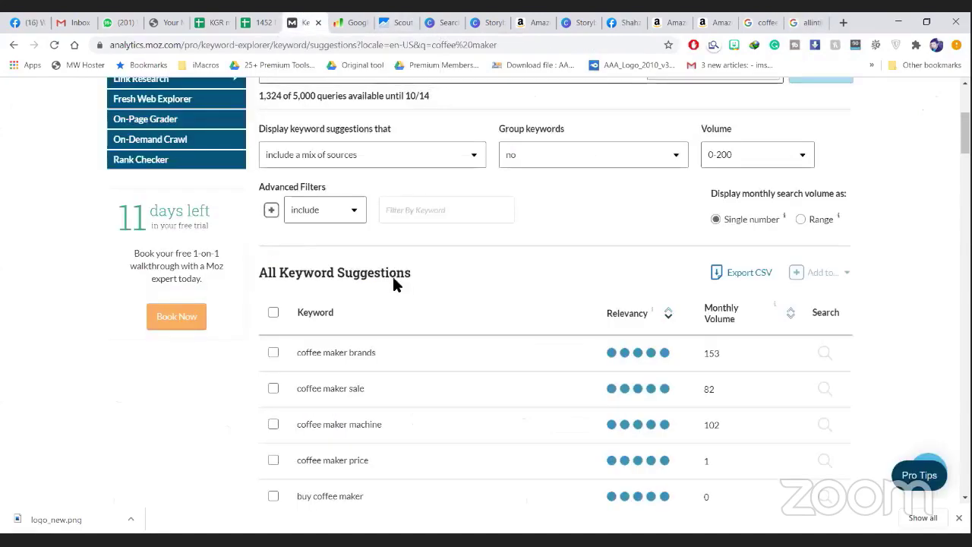
scroll(383, 323, up, 3)
click(383, 323)
key(ctrl+a)
key(ctrl+v)
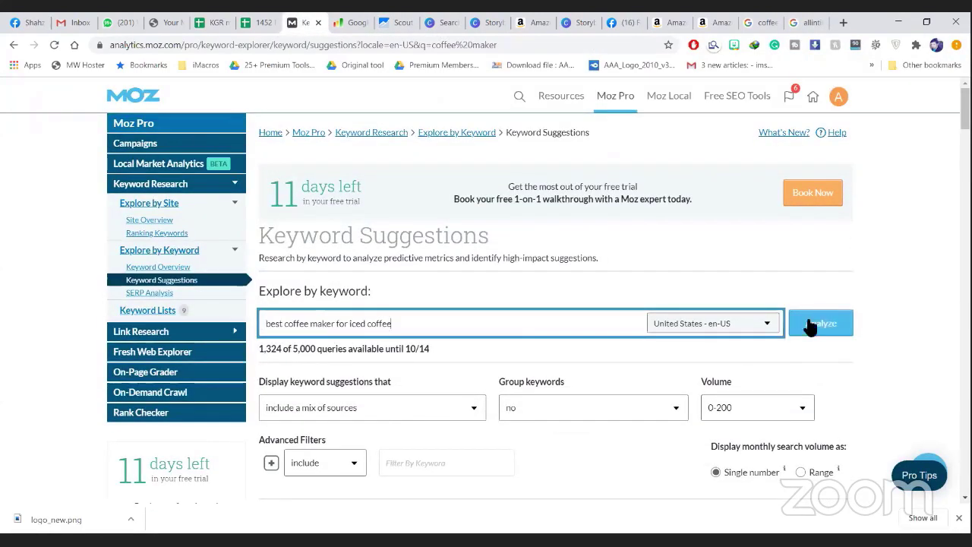
click(808, 319)
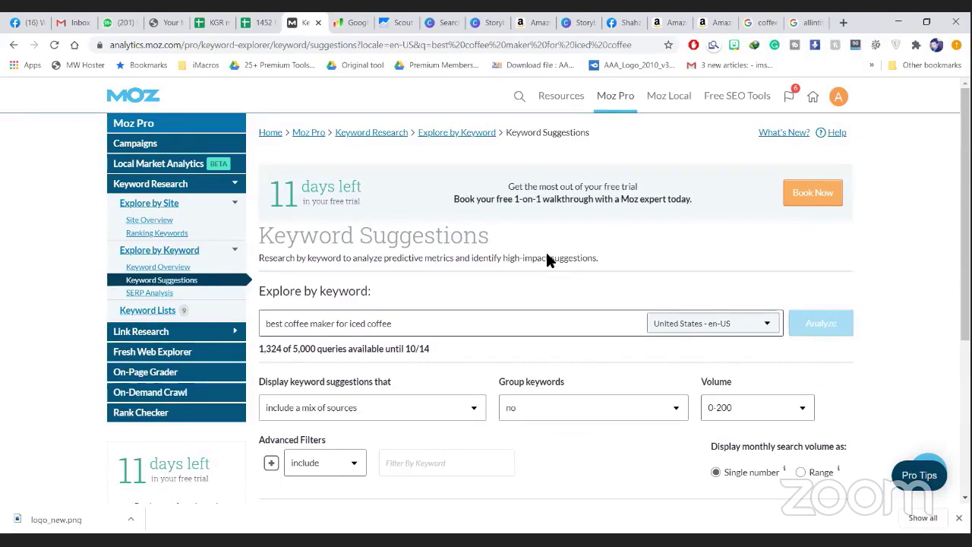
Step: Check the monthly volume of "best coffee maker for iced coffee" in Moz and set Search Volume cell D6 of the KGR method spreadsheet to 24
scroll(534, 245, down, 3)
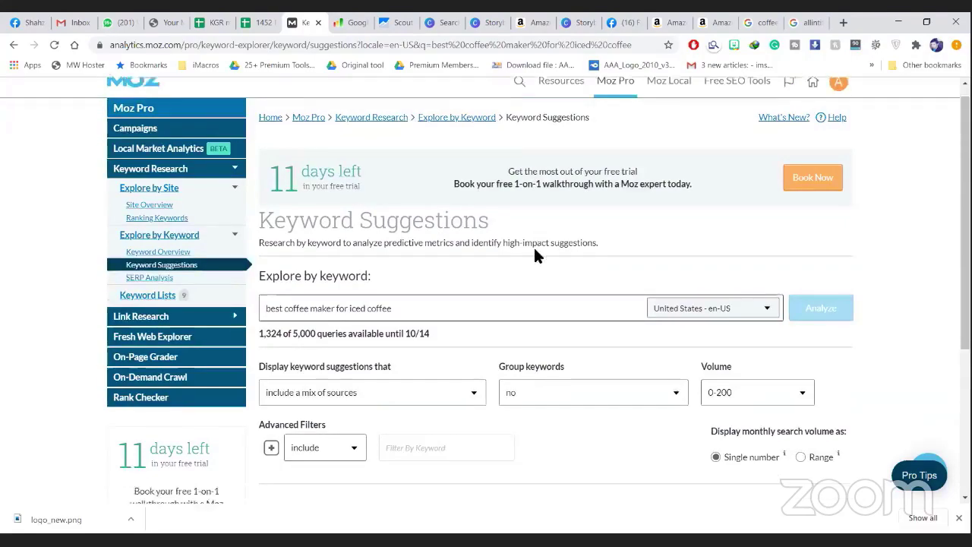
scroll(532, 266, down, 3)
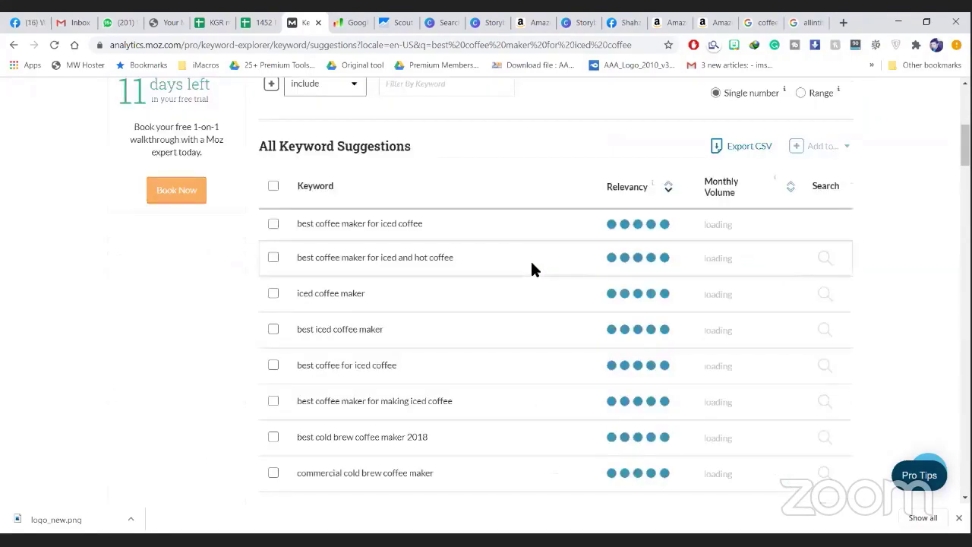
scroll(532, 266, up, 6)
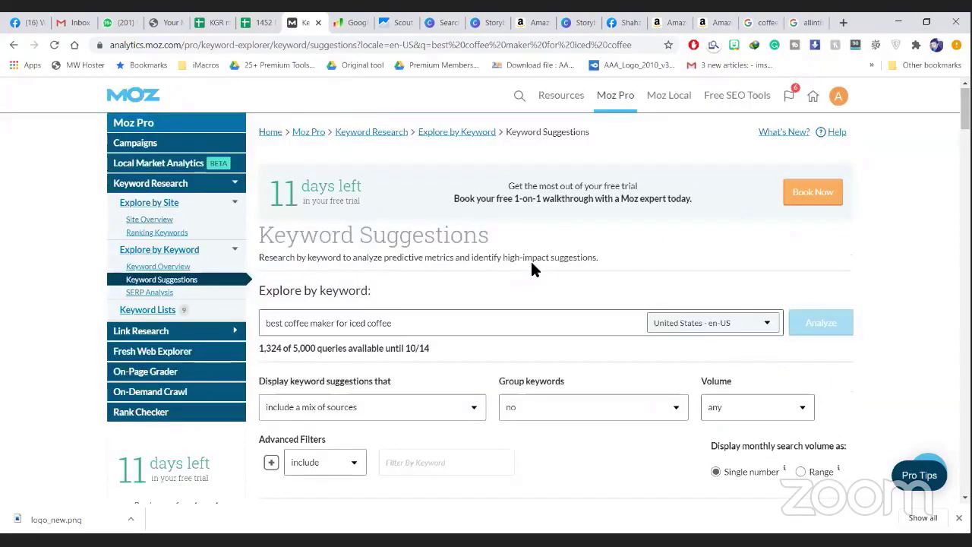
scroll(530, 265, down, 3)
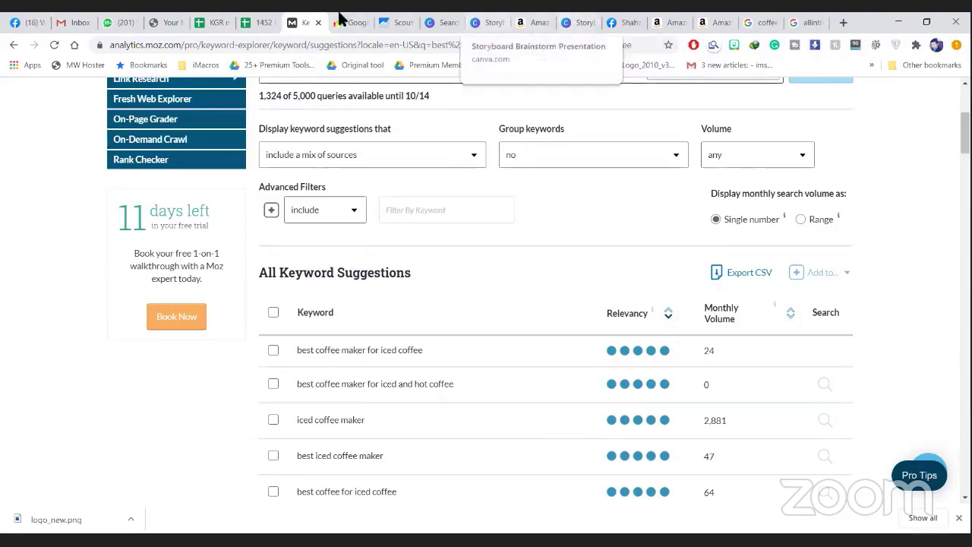
click(216, 22)
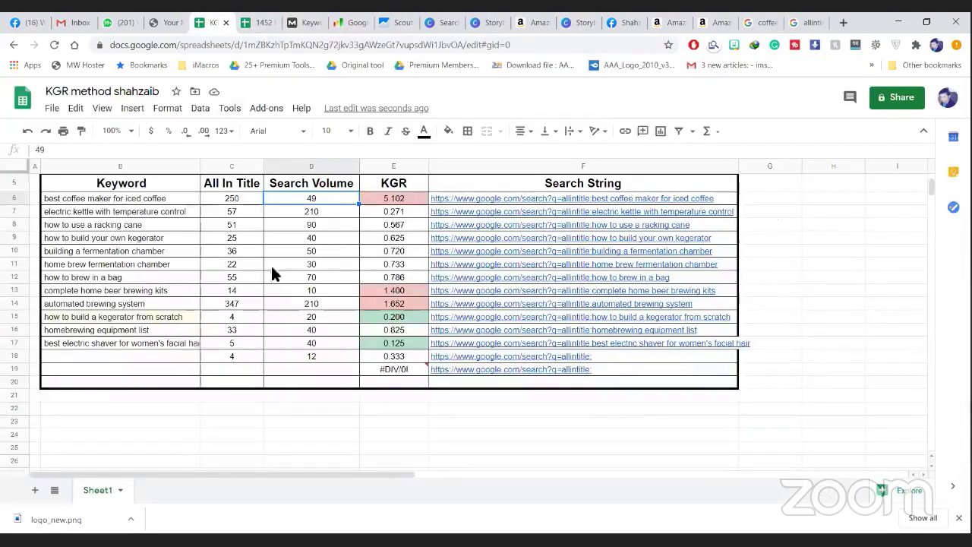
double_click(310, 197)
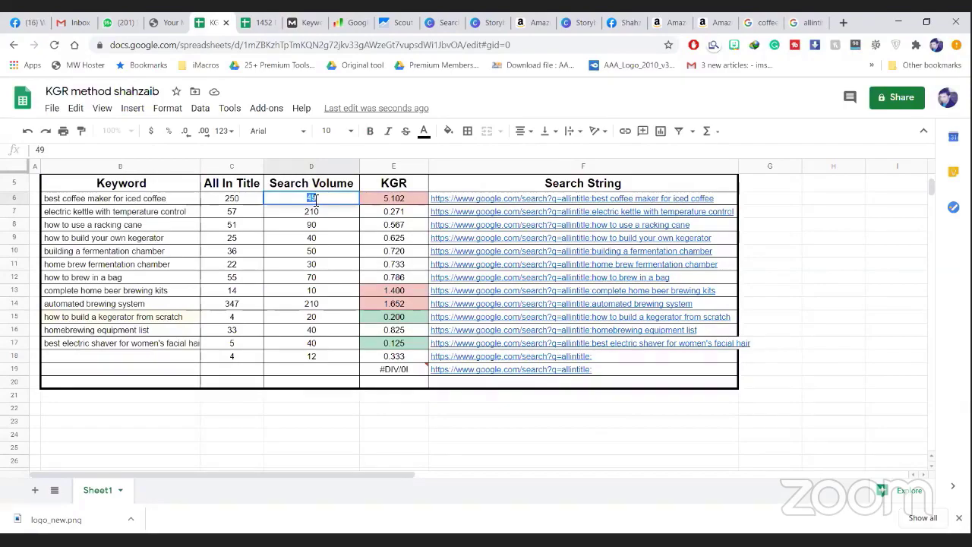
text(2)
click(789, 247)
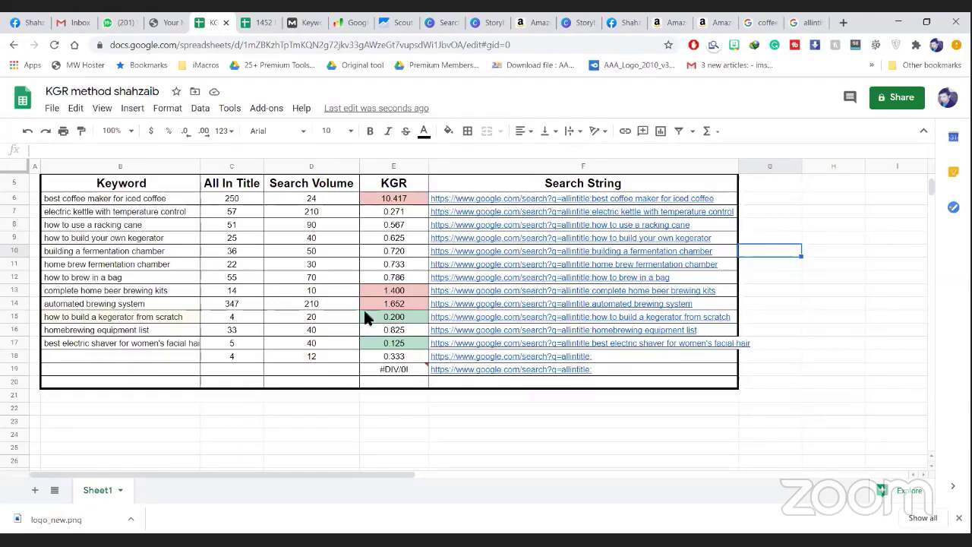
Step: Examine the "how to build a kegerator from scratch" row: its keyword, All In Title value and KGR formula
click(95, 319)
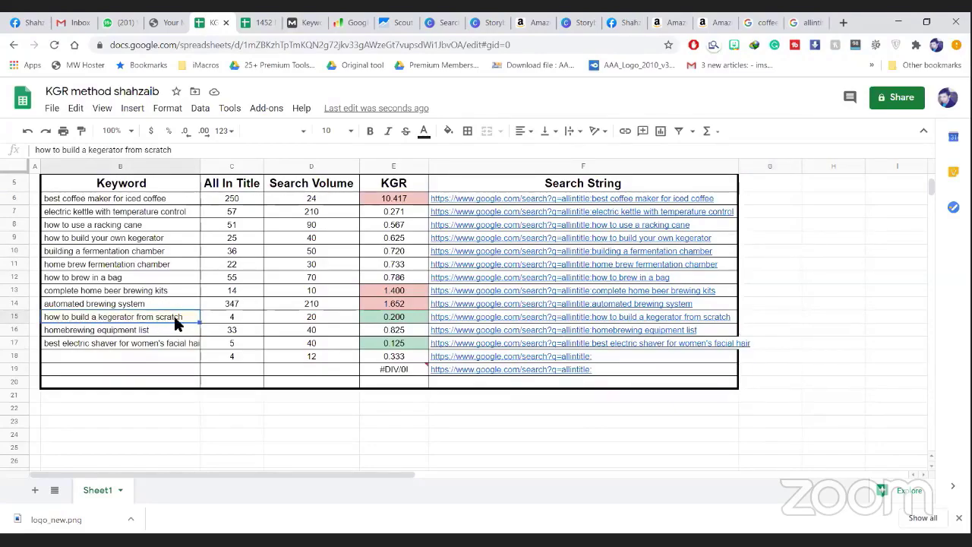
click(232, 319)
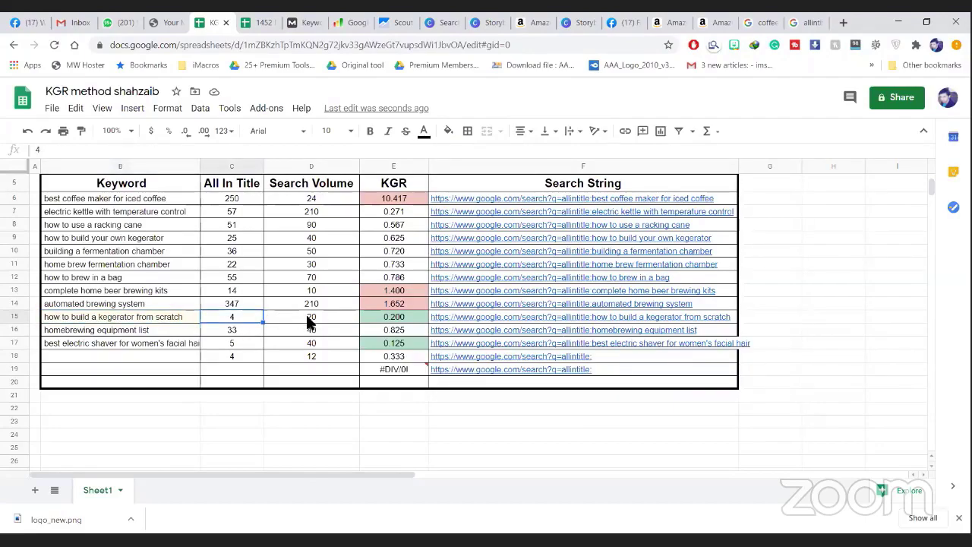
click(398, 320)
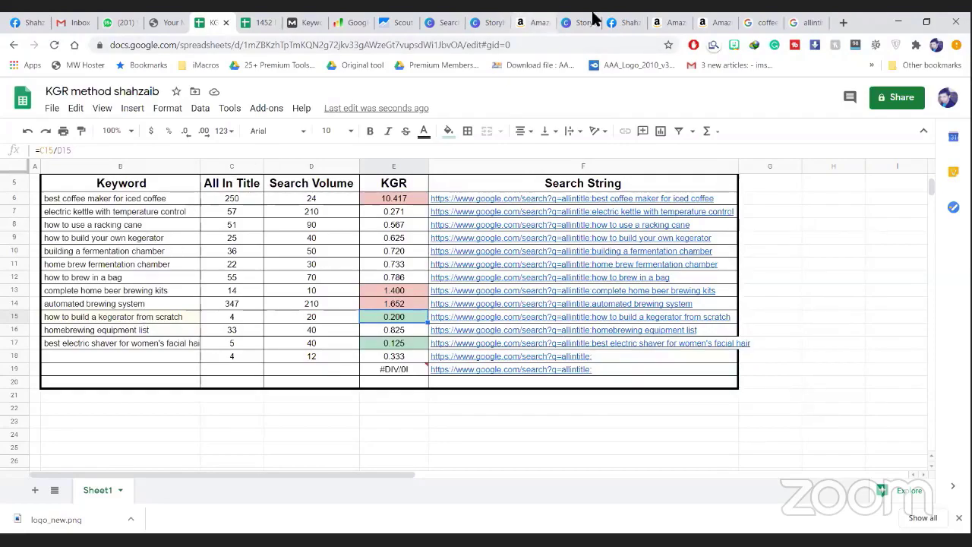
Step: Switch to the Google "coffee maker" search, enter "best coffee maker for" and pick the suggestion "best coffee maker for one person"
click(764, 22)
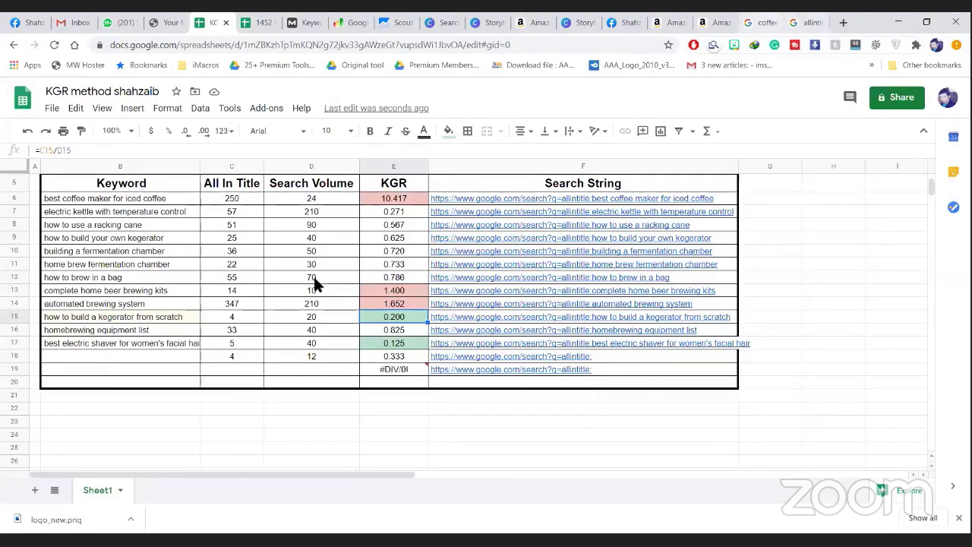
scroll(216, 106, up, 5)
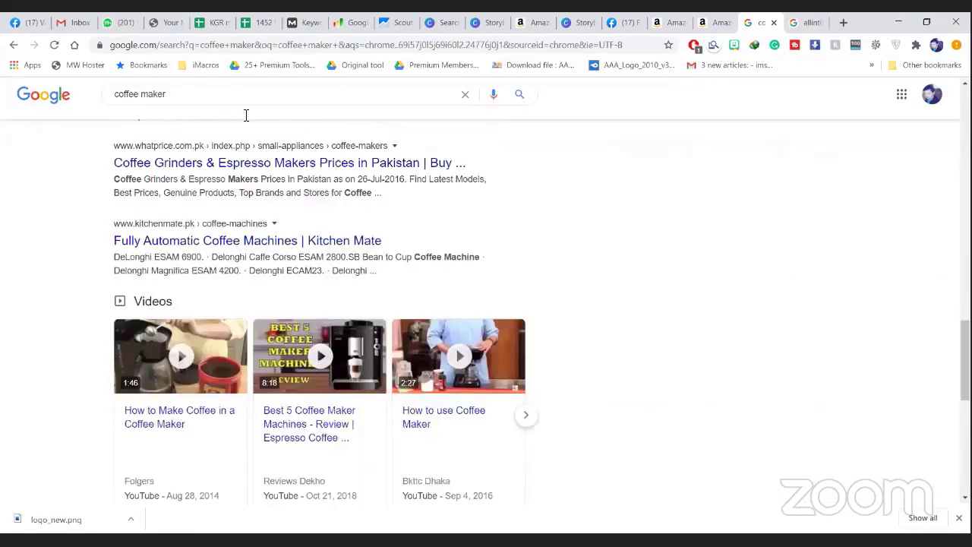
scroll(246, 115, up, 5)
click(246, 106)
text(be)
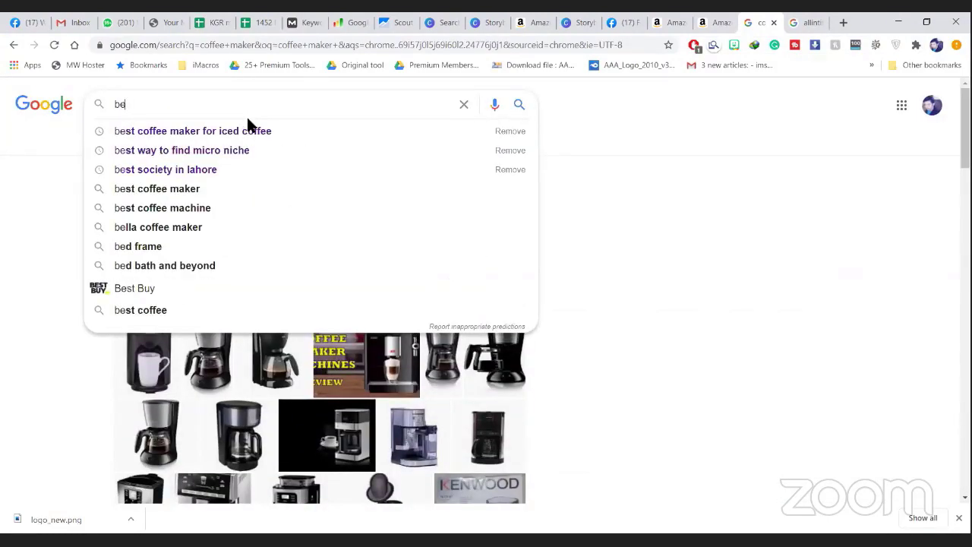
text(st cof)
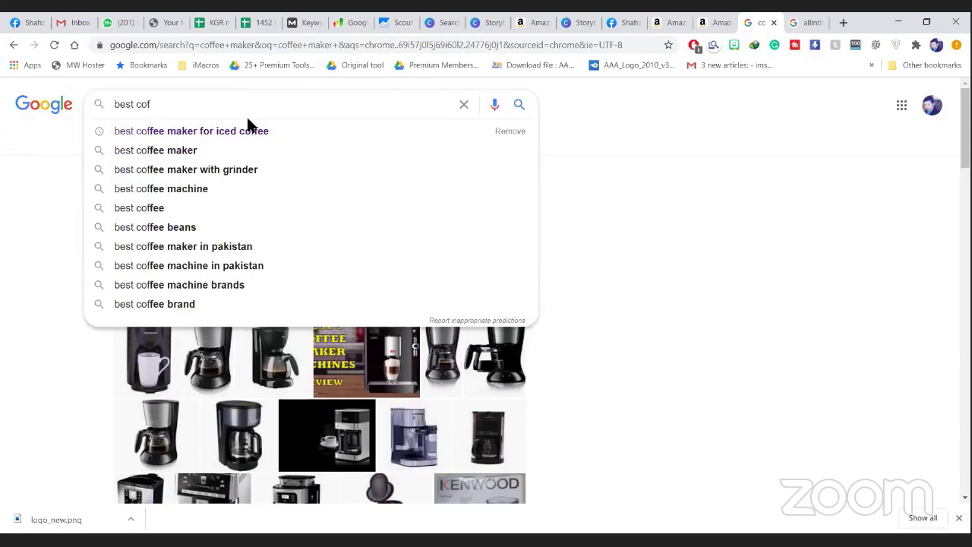
text(fee )
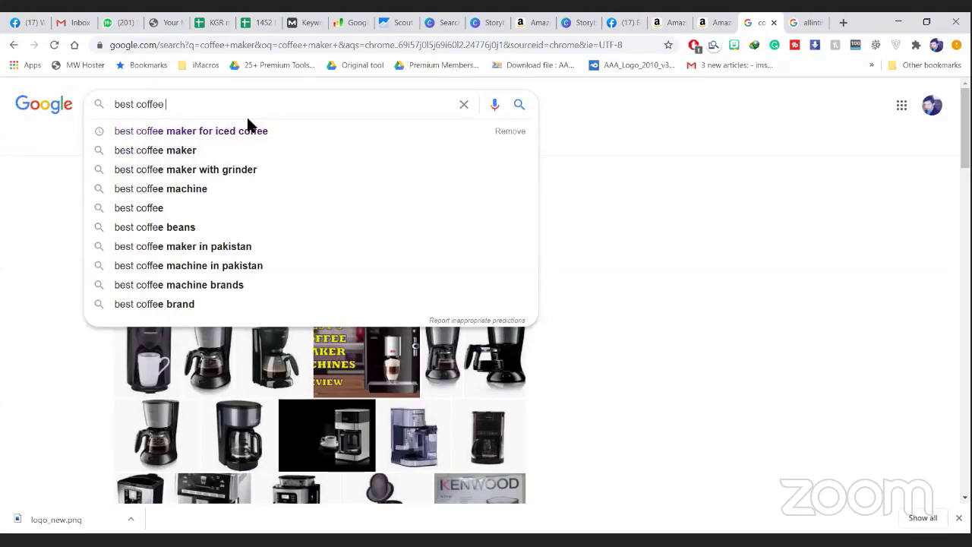
text(maker for)
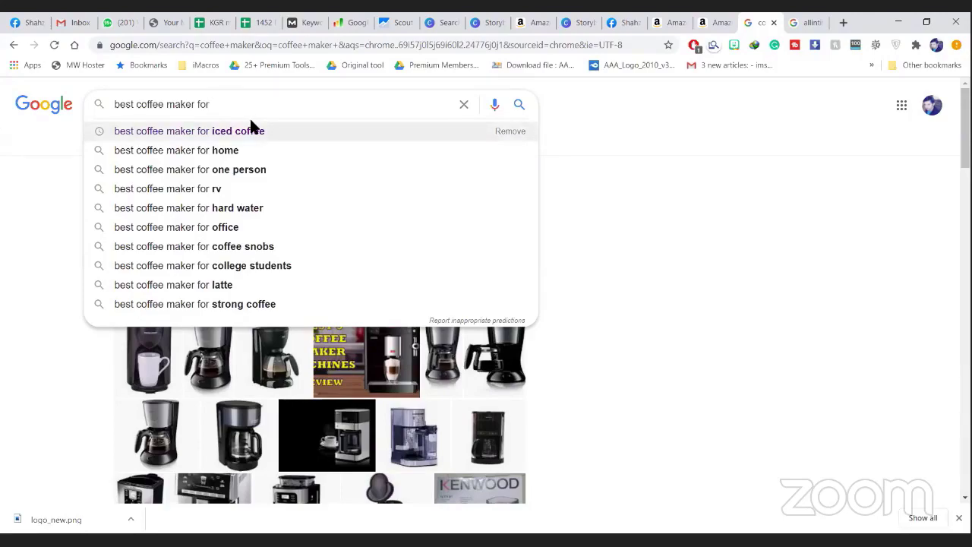
key(Down)
key(Down)
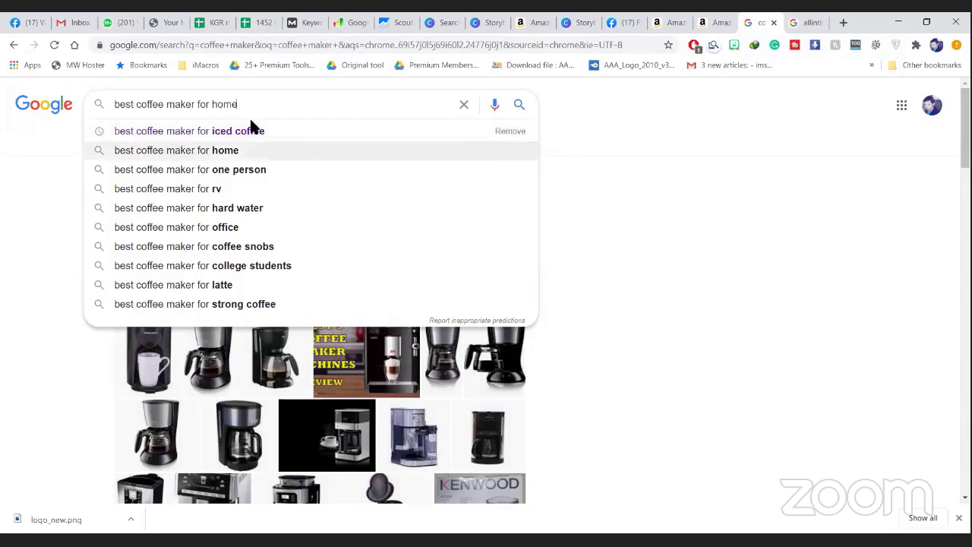
key(Left)
key(Left)
key(Left)
key(Left)
key(Left)
key(Left)
key(Left)
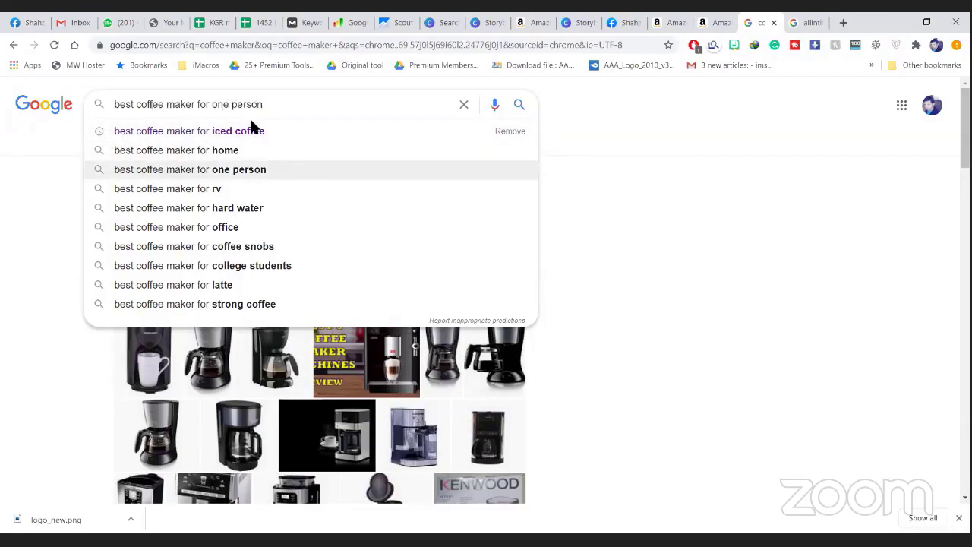
Step: Search "best coffee maker for one person" with the "site:" operator, and rerun the search with "Allintitle:" in its place
text(site:)
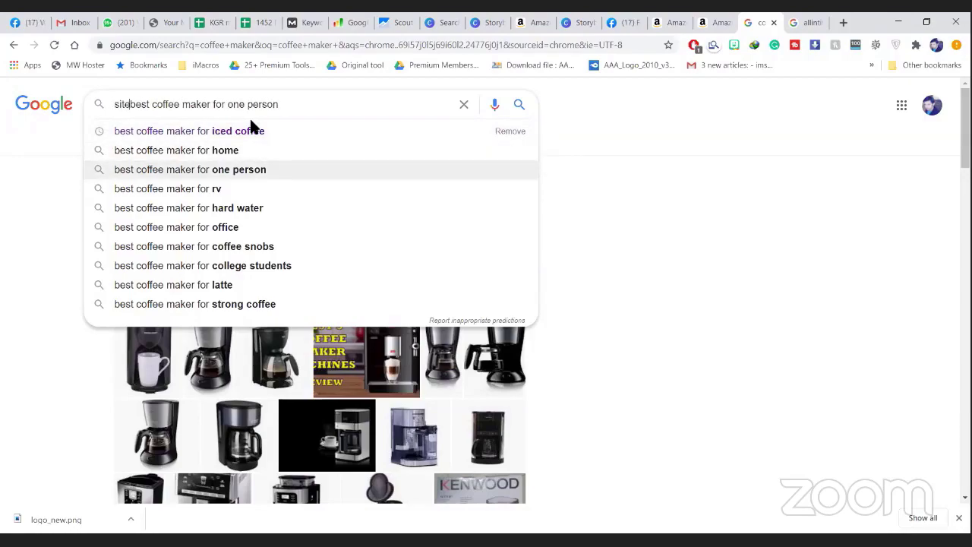
key(Return)
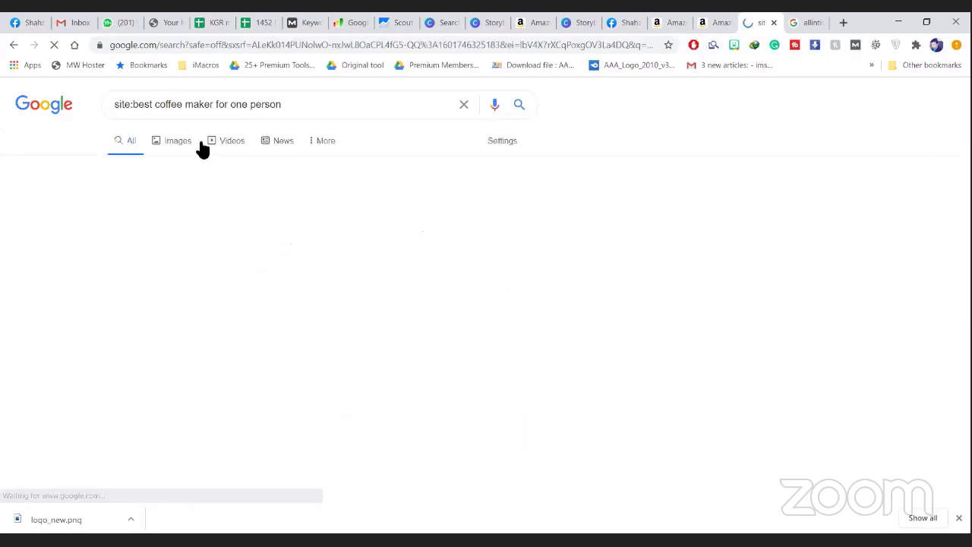
drag(130, 104, 101, 107)
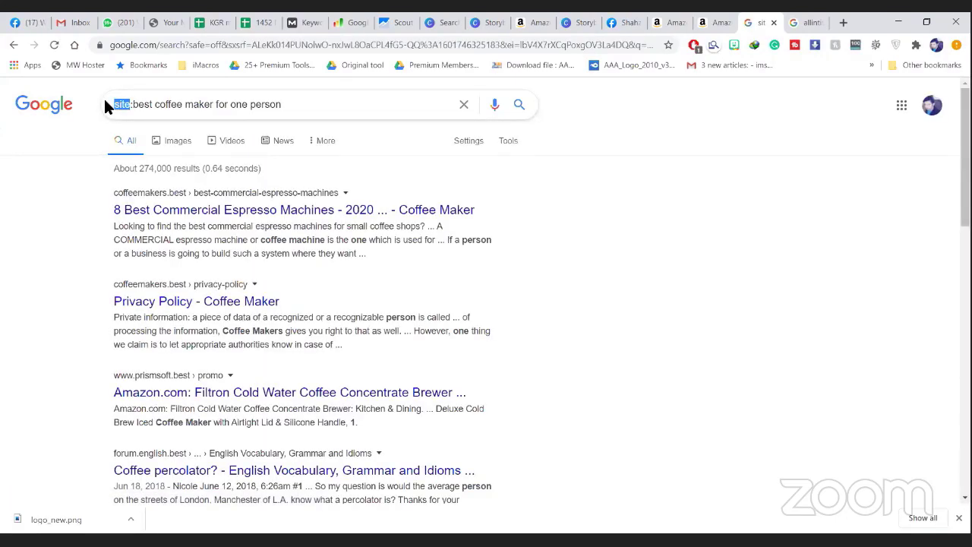
text(Allintitle)
key(Return)
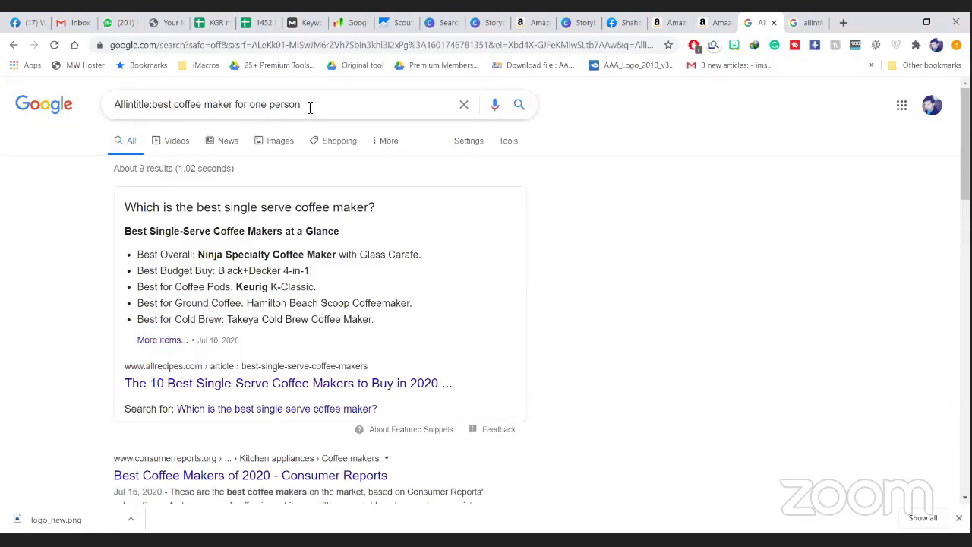
Step: Copy "best coffee maker for one person" from the query into keyword cell B7 of the KGR method spreadsheet, replacing its keyword
drag(308, 107, 158, 114)
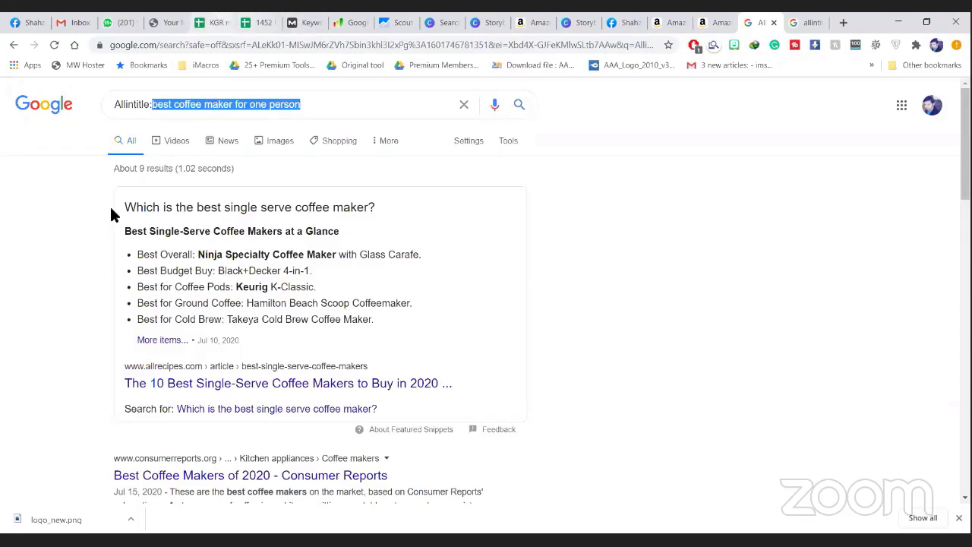
key(ctrl+c)
click(213, 22)
key(ctrl+v)
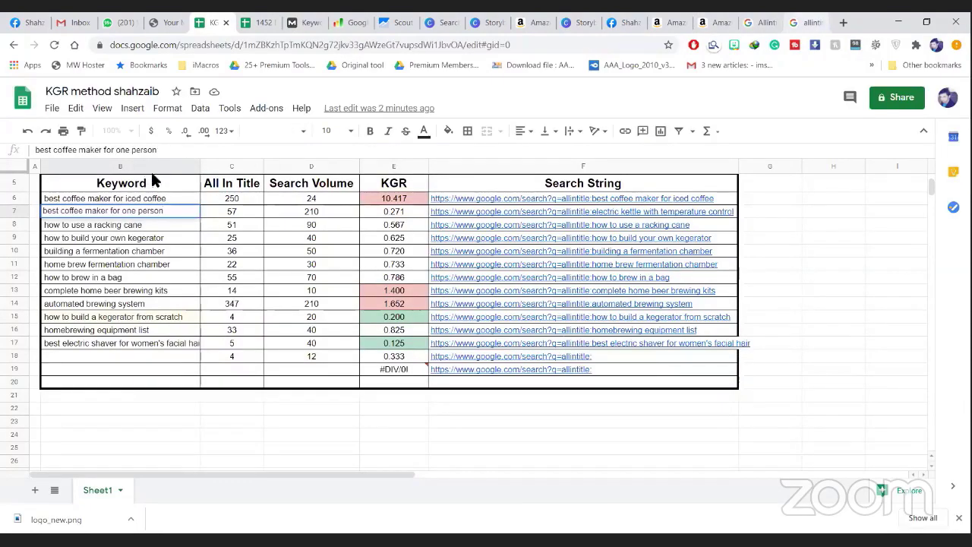
Step: Recheck the allintitle result count in Google and set the All In Title value in cell C7 to 9
key(ctrl+9)
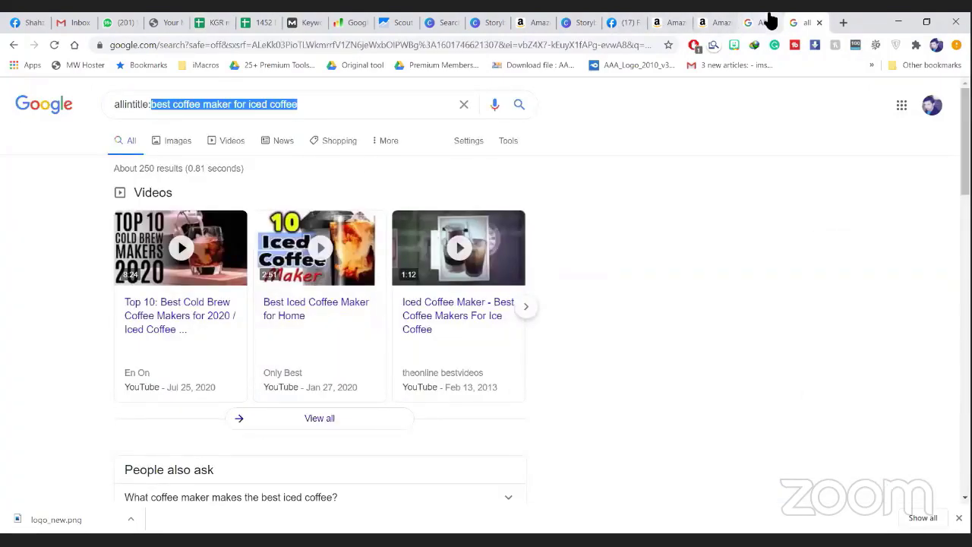
click(769, 19)
click(217, 22)
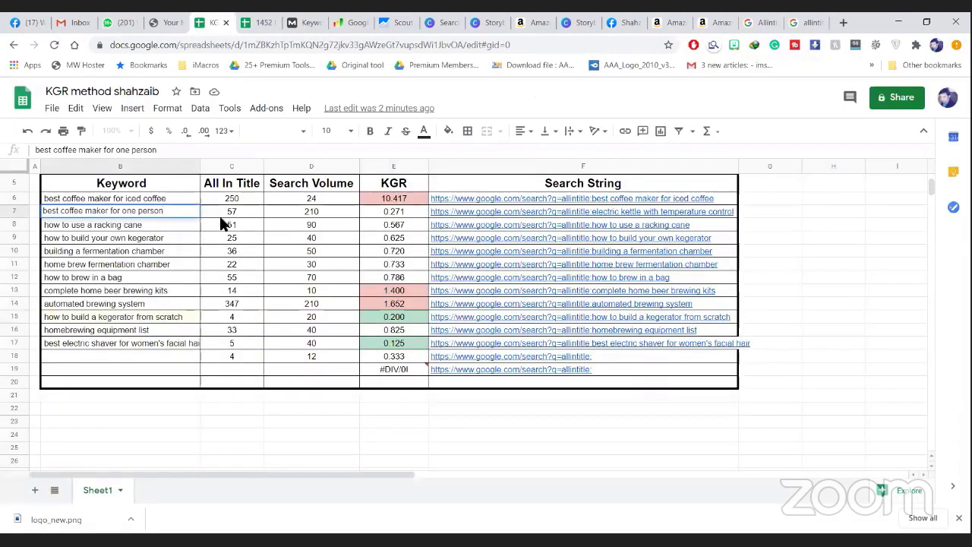
double_click(234, 214)
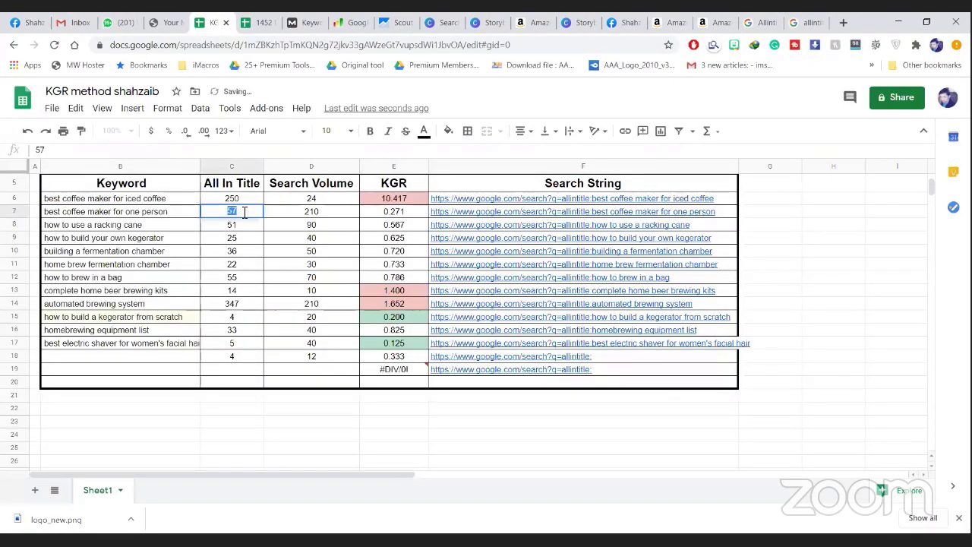
text(9)
Step: Copy the keyword from cell B7 and analyze "best coffee maker for one person" in Moz Keyword Suggestions to look up its monthly volume
click(166, 210)
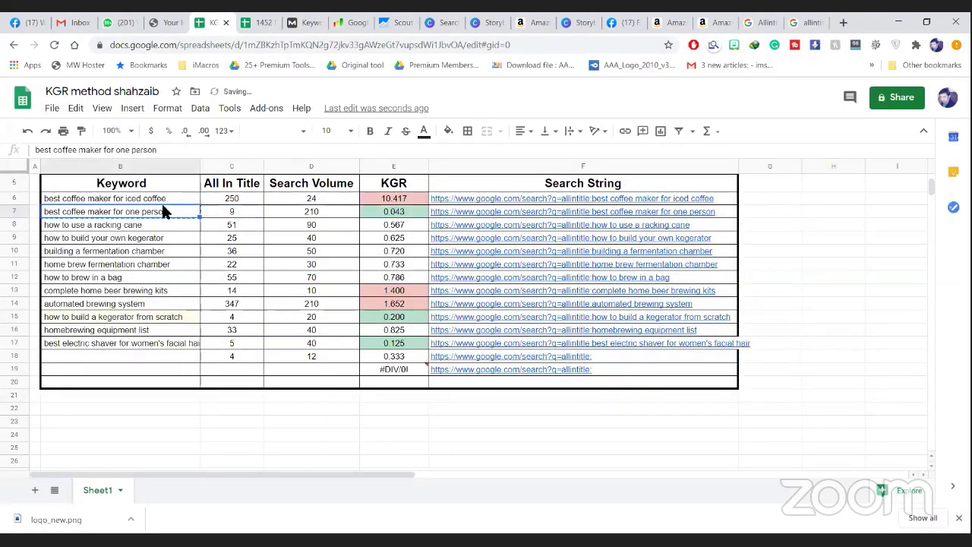
triple_click(168, 212)
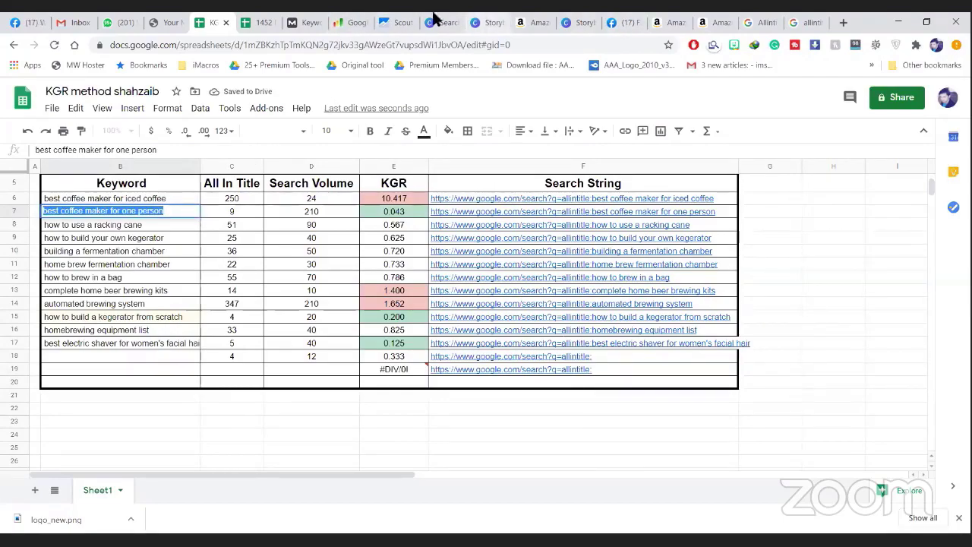
key(ctrl+Tab)
key(ctrl+Tab)
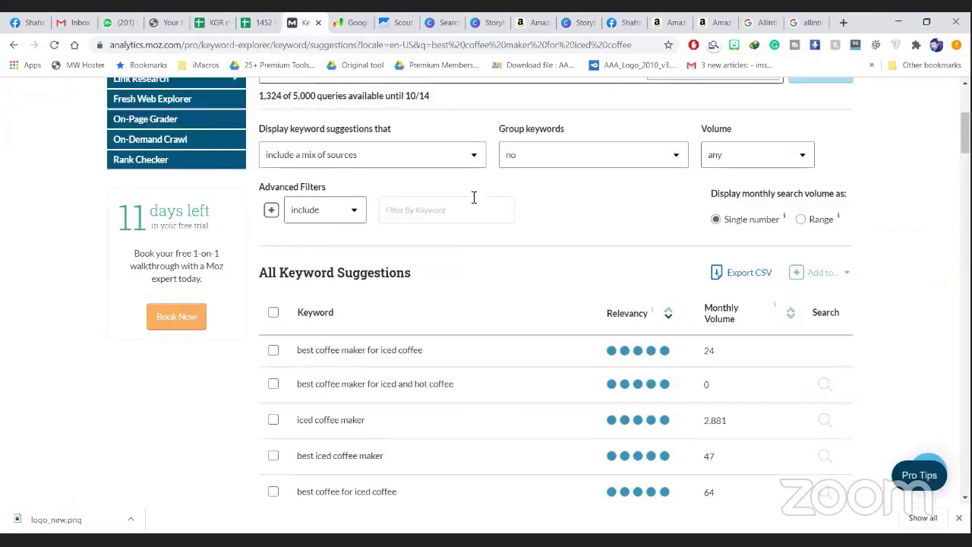
scroll(475, 196, up, 3)
triple_click(630, 327)
key(ctrl+v)
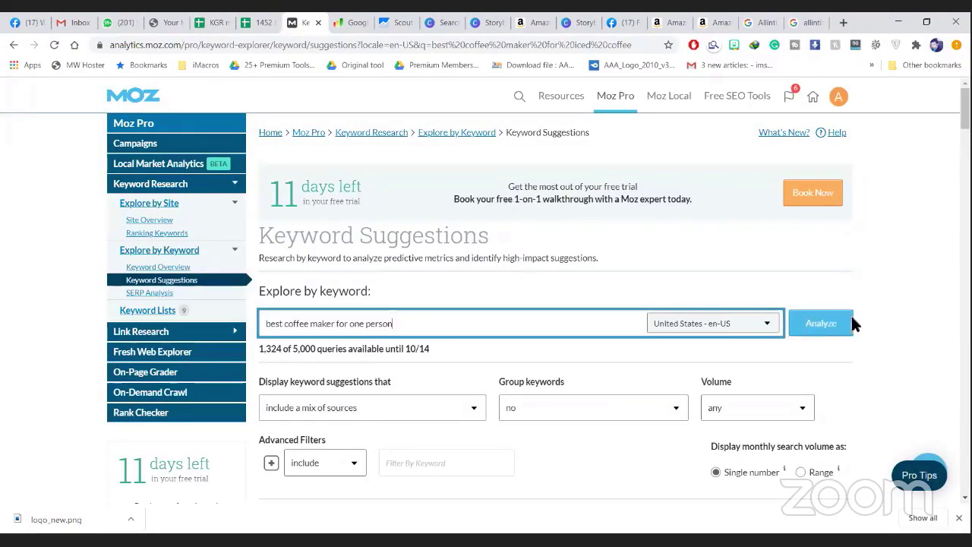
click(828, 319)
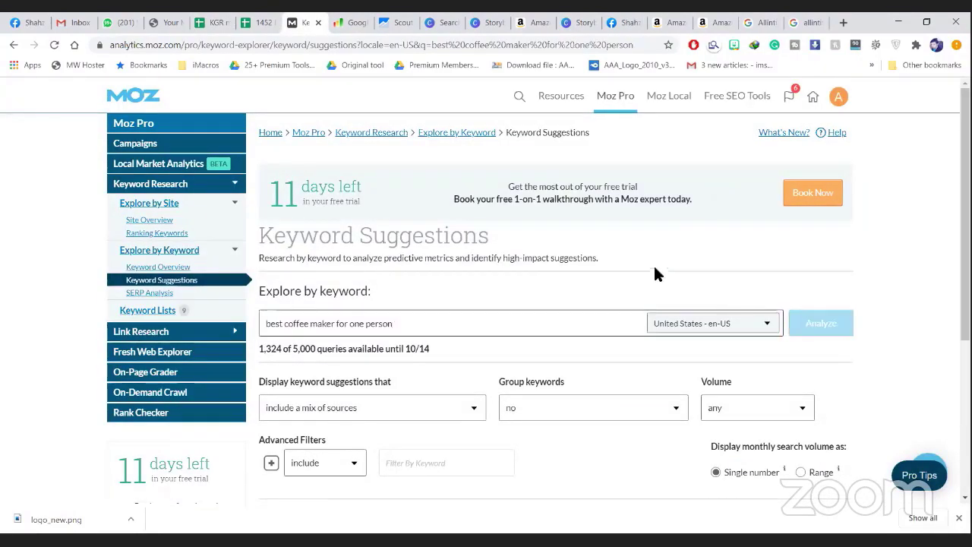
scroll(611, 251, down, 1)
scroll(611, 251, down, 2)
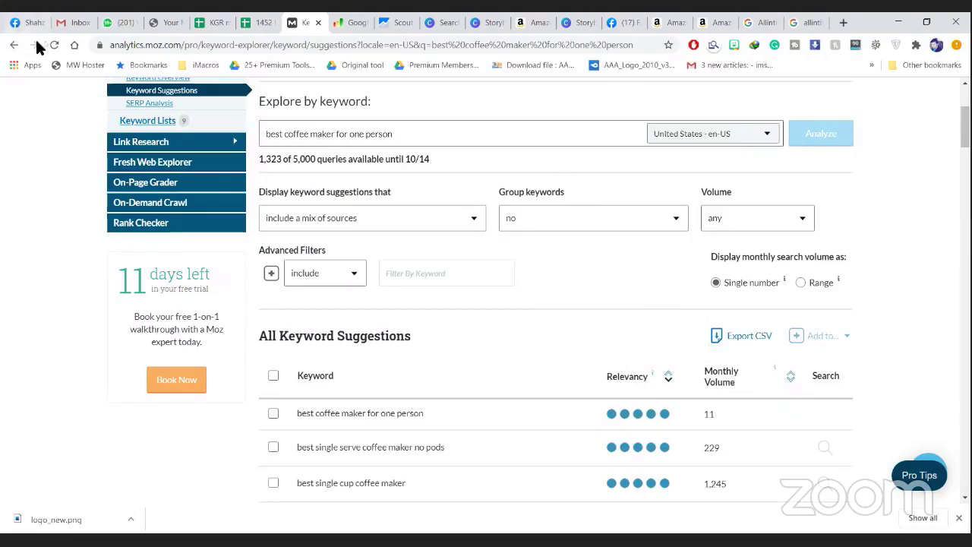
Step: Set the Search Volume in cell D7 of the KGR method spreadsheet to 11 and check the KGR formula in E7
click(245, 20)
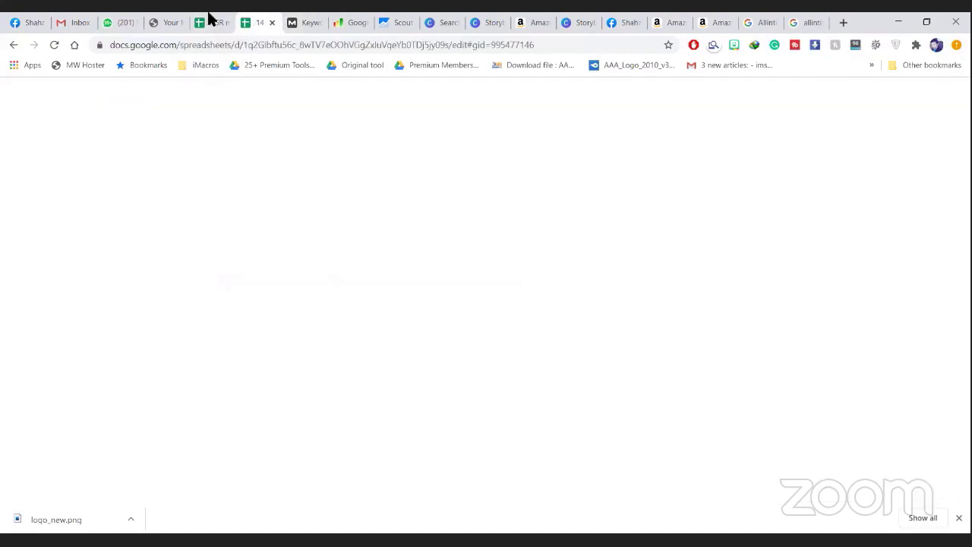
key(ctrl+shift+Tab)
click(320, 212)
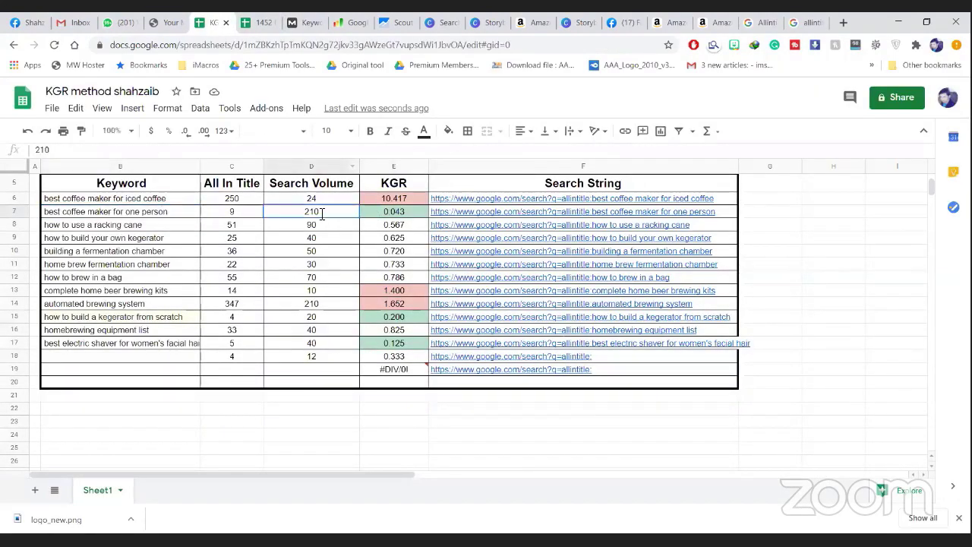
text(11)
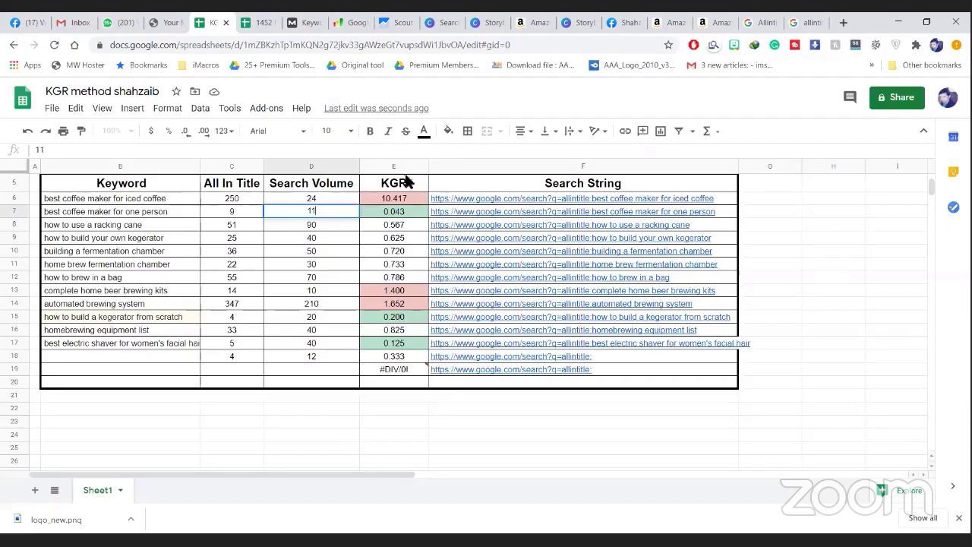
click(796, 227)
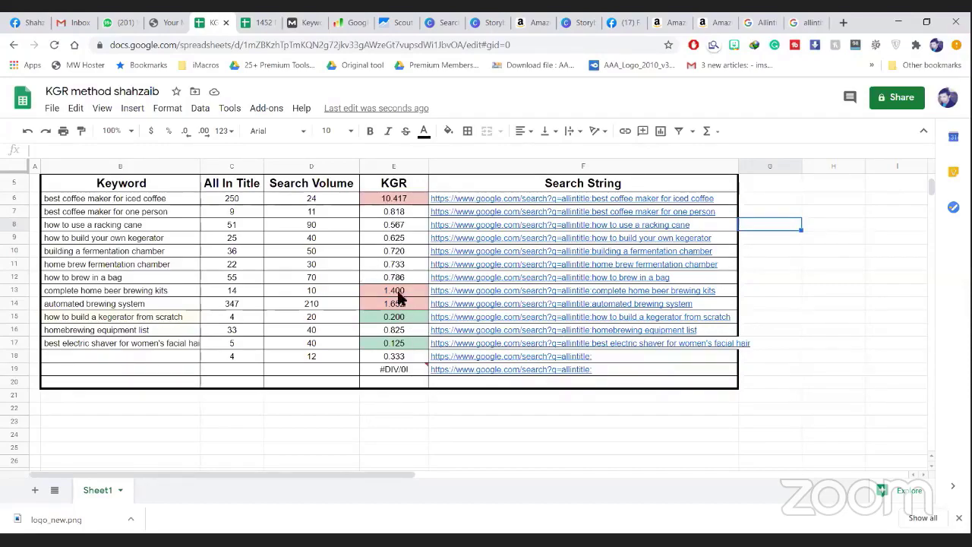
click(394, 211)
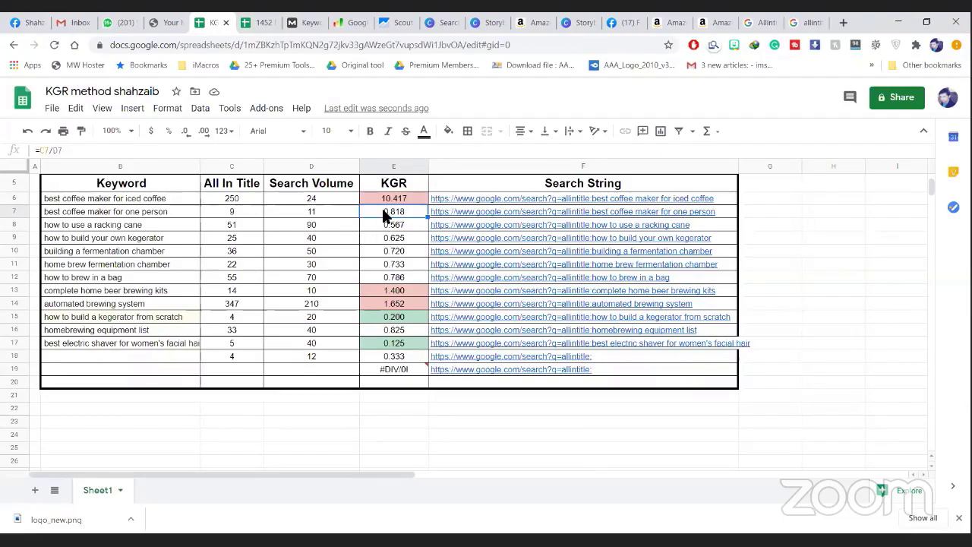
Step: Try a search volume of 50 for "best coffee maker for one person" in cell D7
double_click(332, 210)
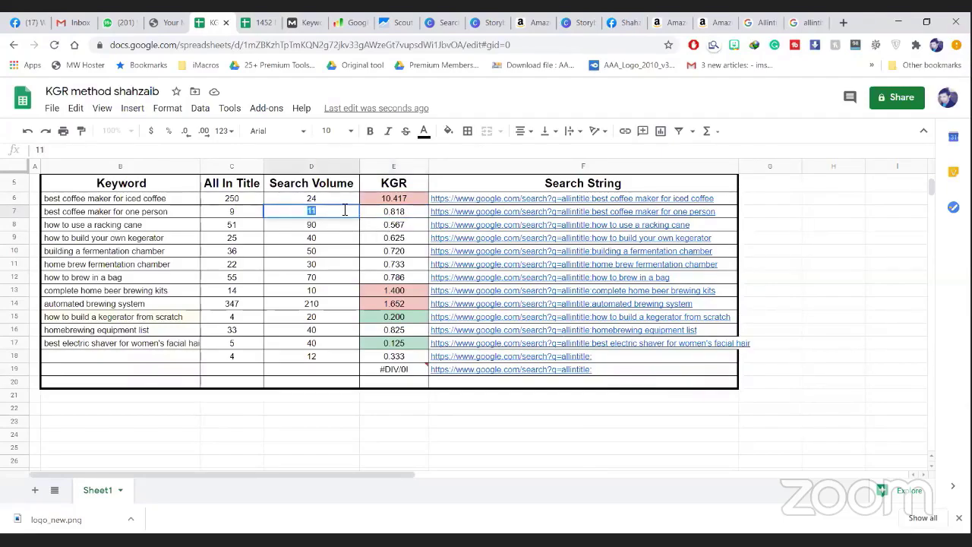
text(50)
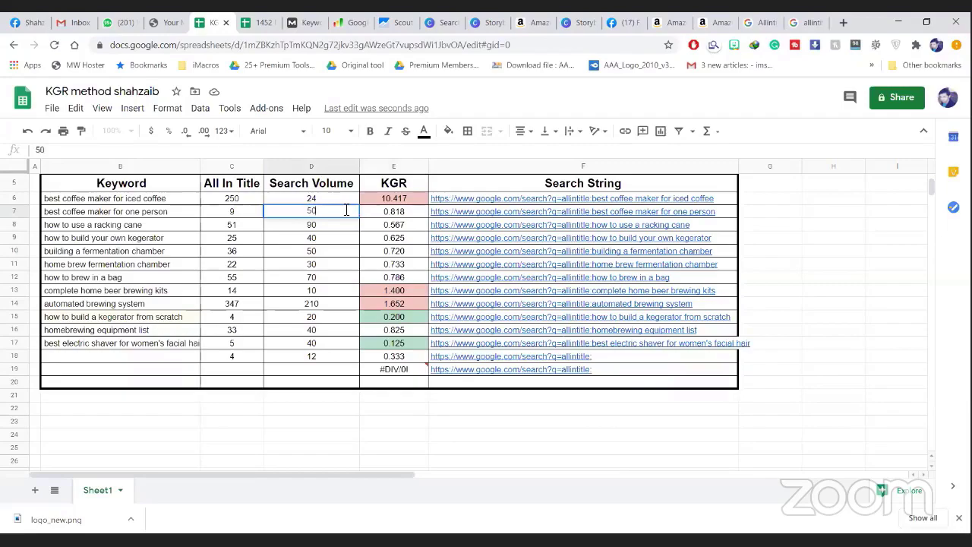
click(852, 268)
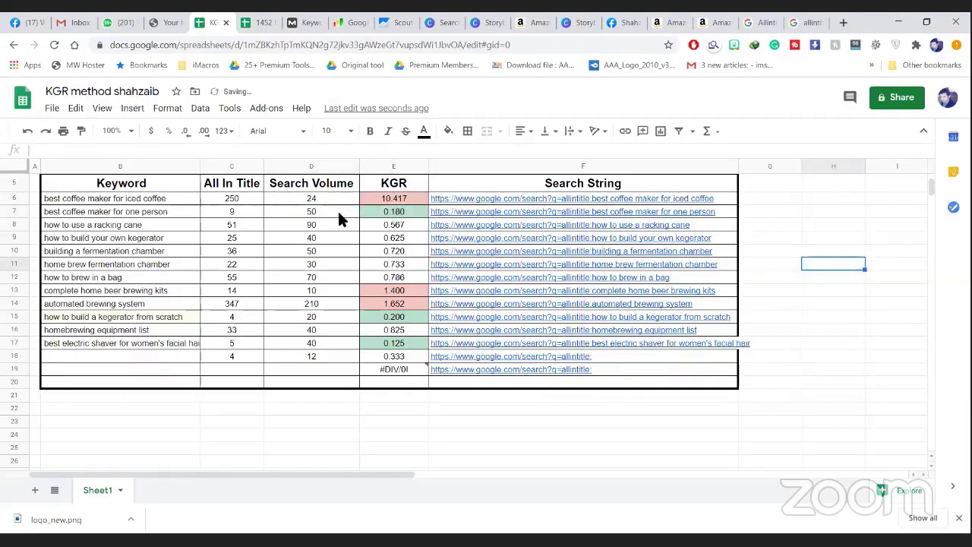
Step: Replace the trial search volume for "best coffee maker for one person" with 20
click(307, 212)
double_click(308, 212)
text(2)
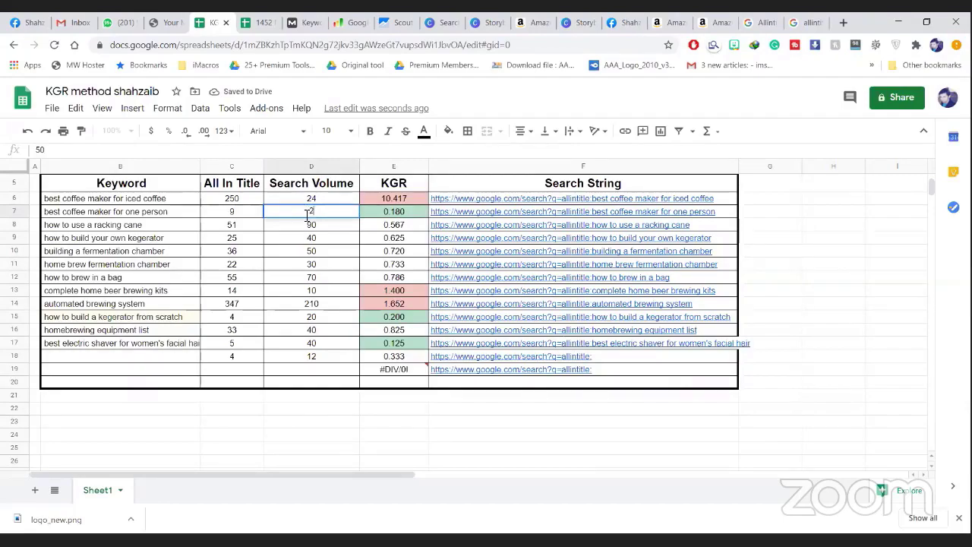
text(0)
click(816, 279)
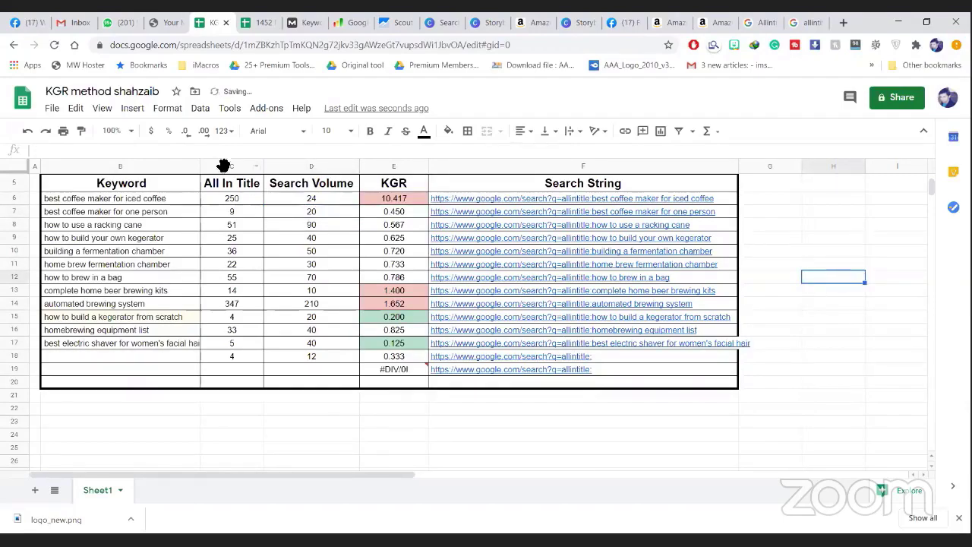
Step: Test the KGR of "best coffee maker for one person" with a search volume of 35
click(321, 210)
double_click(325, 211)
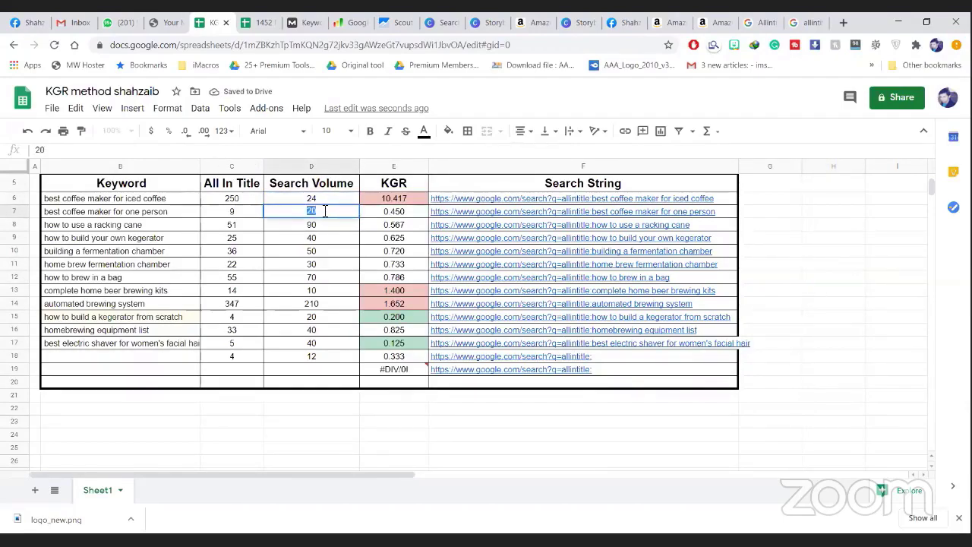
text(35)
click(861, 330)
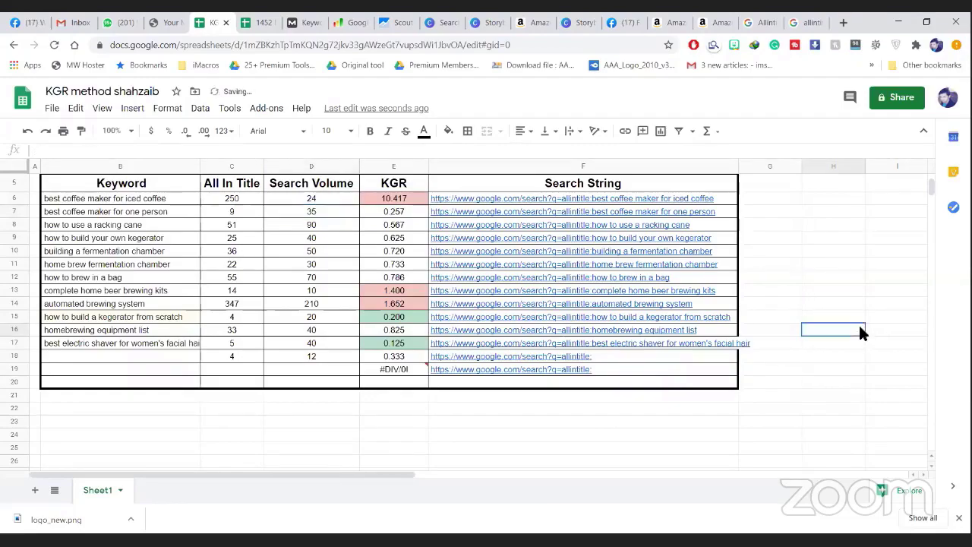
Step: Set the Search Volume of "best coffee maker for one person" in cell D7 to 40
click(327, 210)
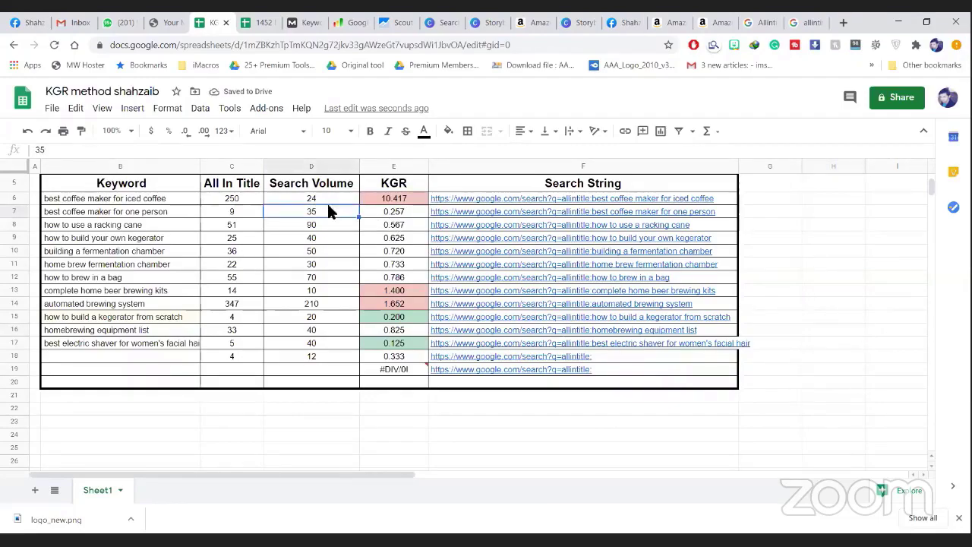
double_click(329, 210)
text(40)
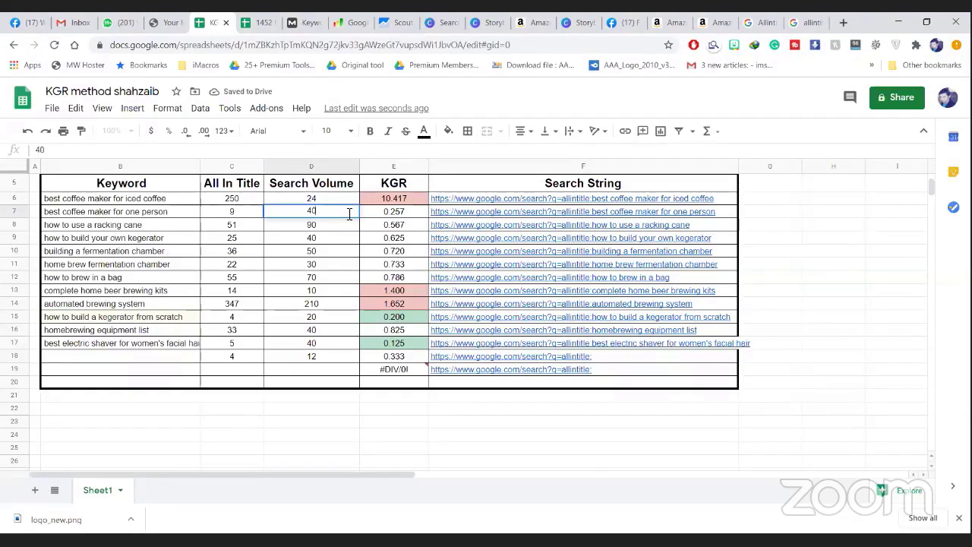
click(891, 410)
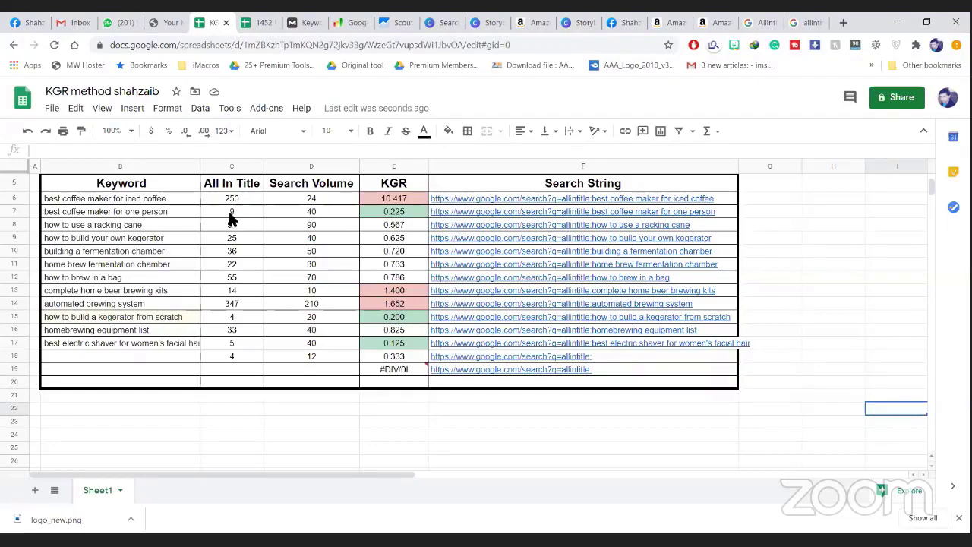
Step: Select the keyword text in cell B7 and return to its allintitle results in Google
click(170, 212)
triple_click(173, 212)
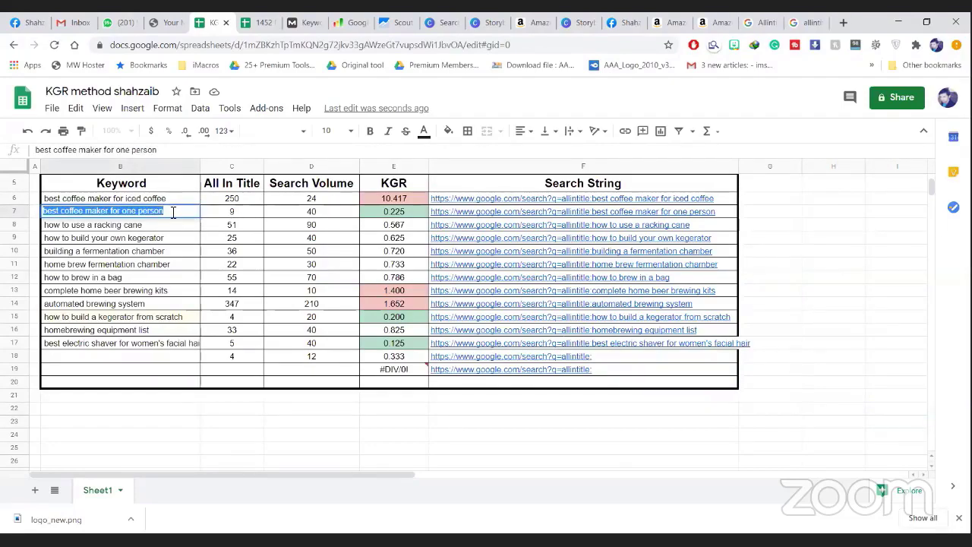
click(818, 19)
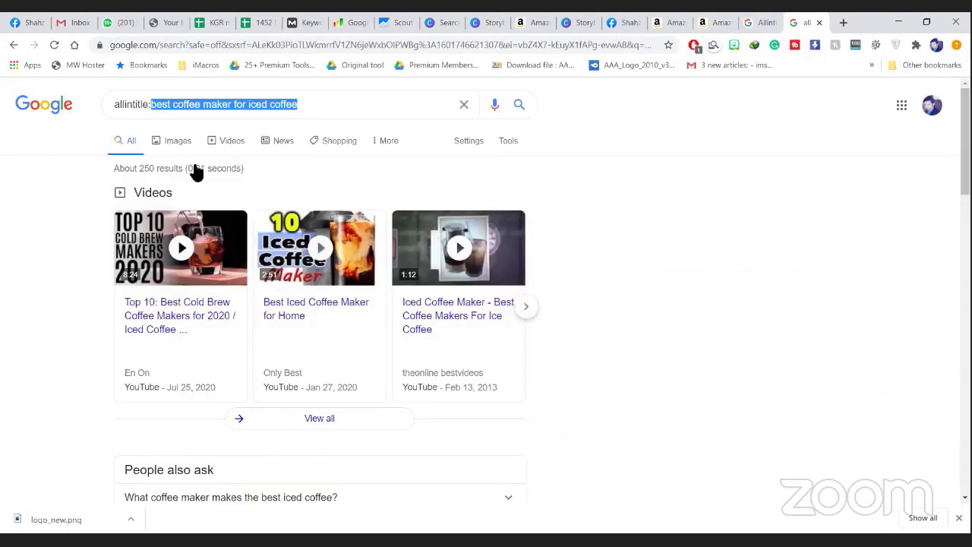
click(764, 20)
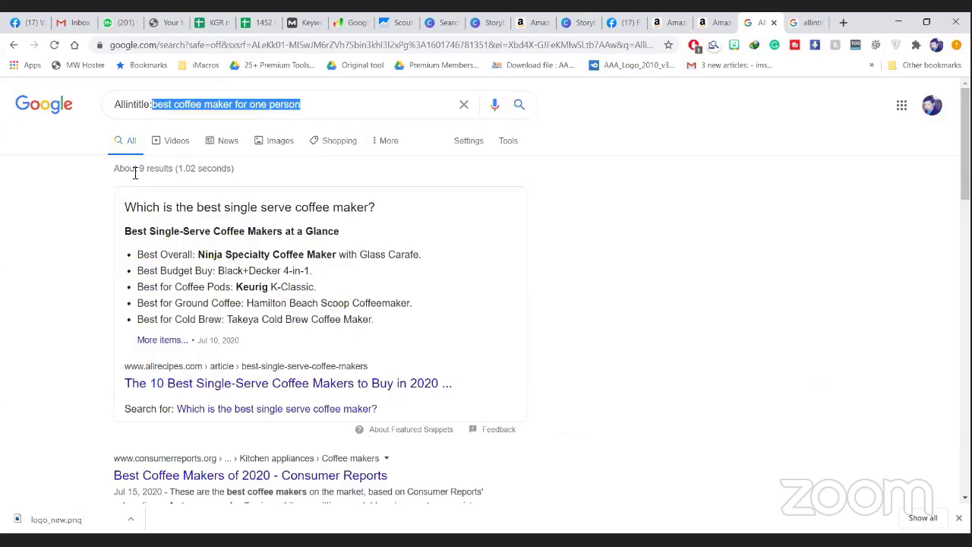
Step: Examine the page titles in the allintitle results for "best coffee maker for one person", down to the related searches
scroll(129, 243, down, 2)
scroll(144, 228, up, 2)
scroll(179, 273, down, 2)
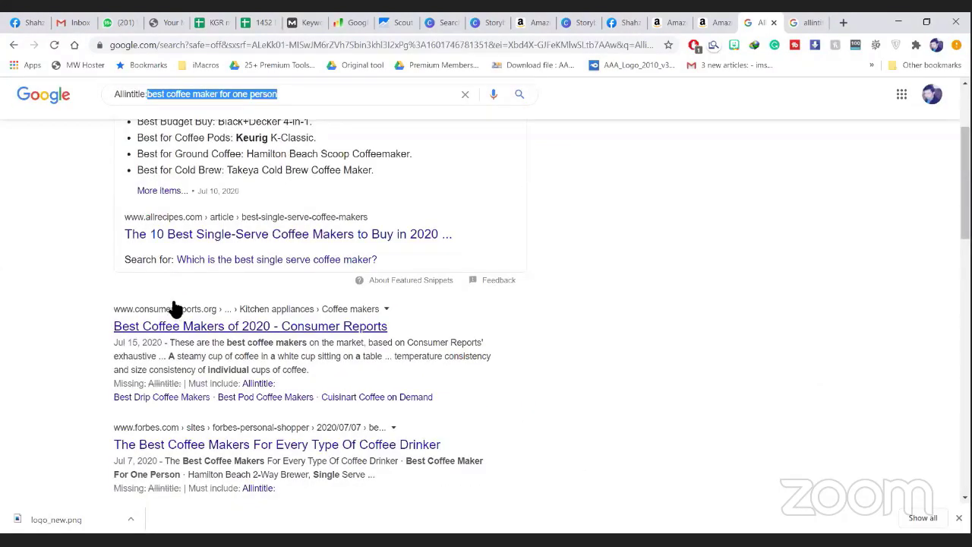
scroll(173, 307, down, 2)
scroll(178, 369, down, 1)
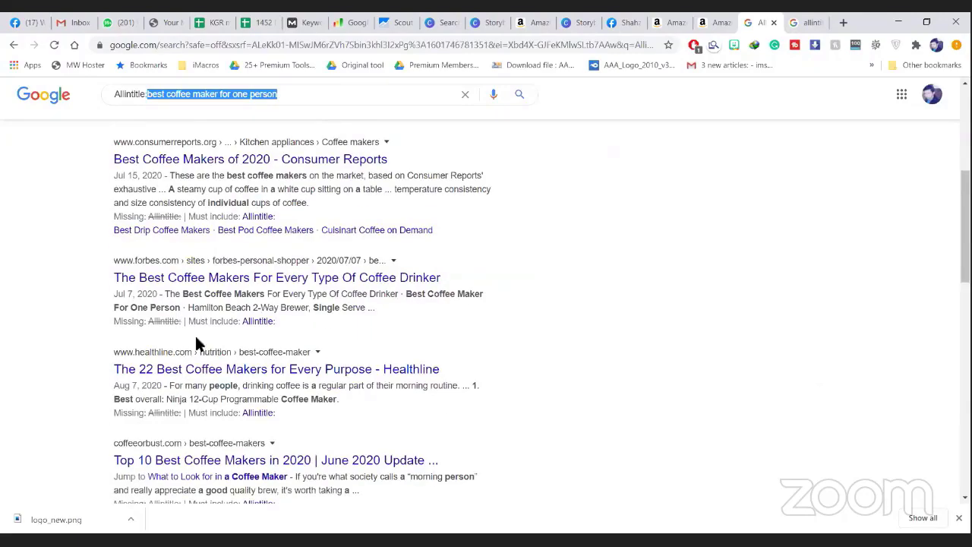
scroll(196, 344, down, 5)
scroll(220, 455, down, 3)
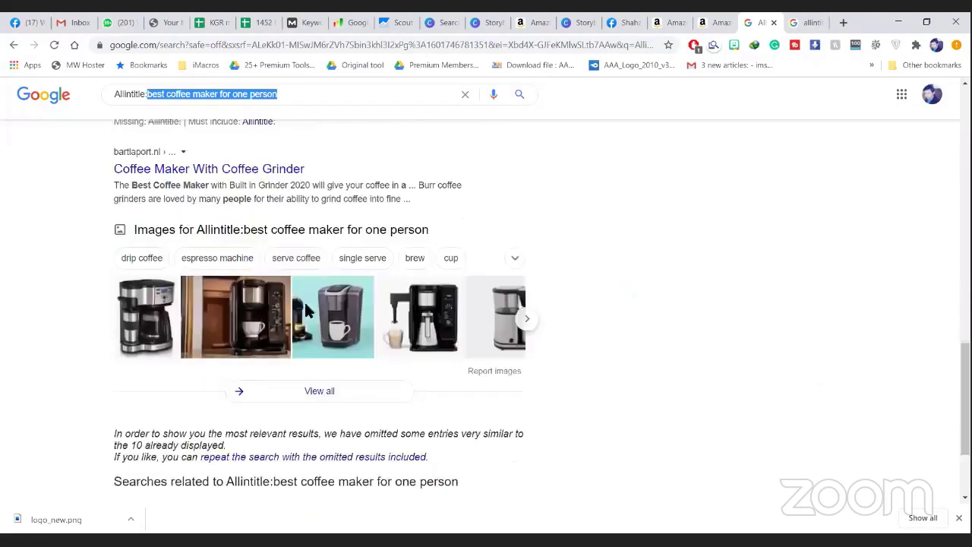
scroll(304, 304, down, 1)
scroll(262, 392, up, 3)
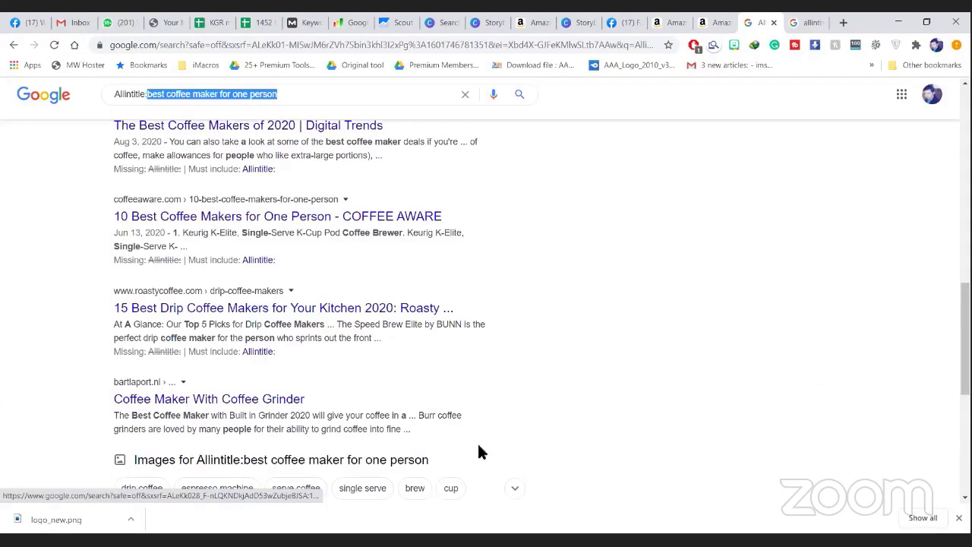
scroll(134, 429, down, 5)
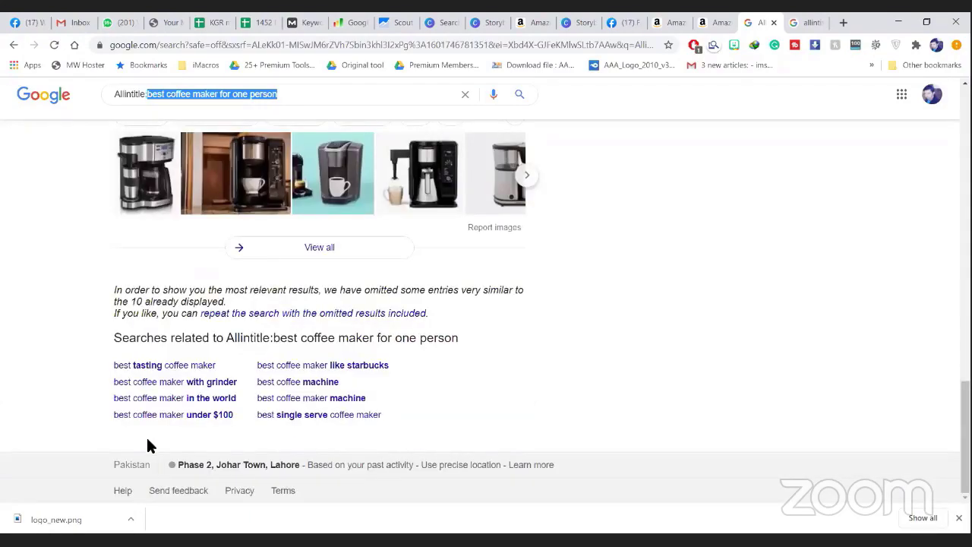
scroll(312, 118, up, 1)
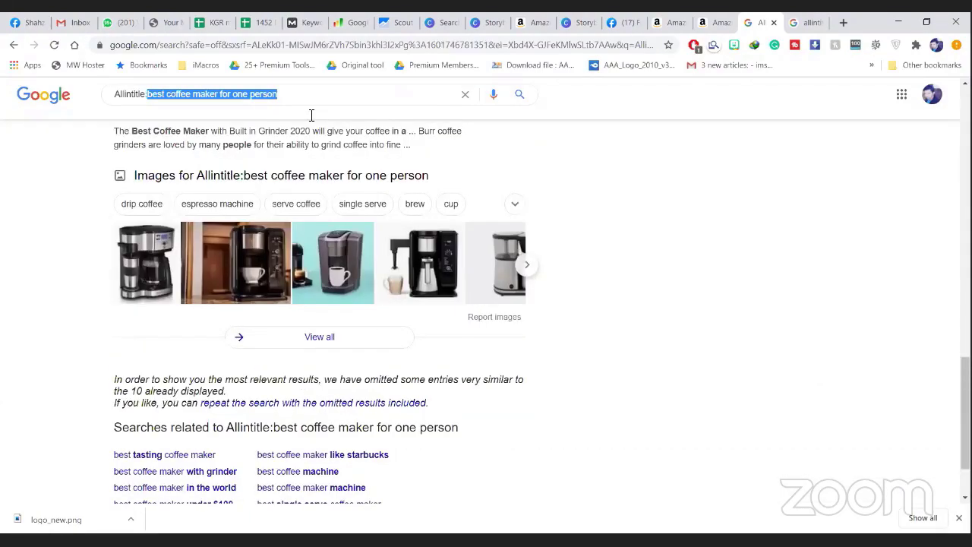
scroll(310, 118, up, 10)
scroll(309, 118, up, 3)
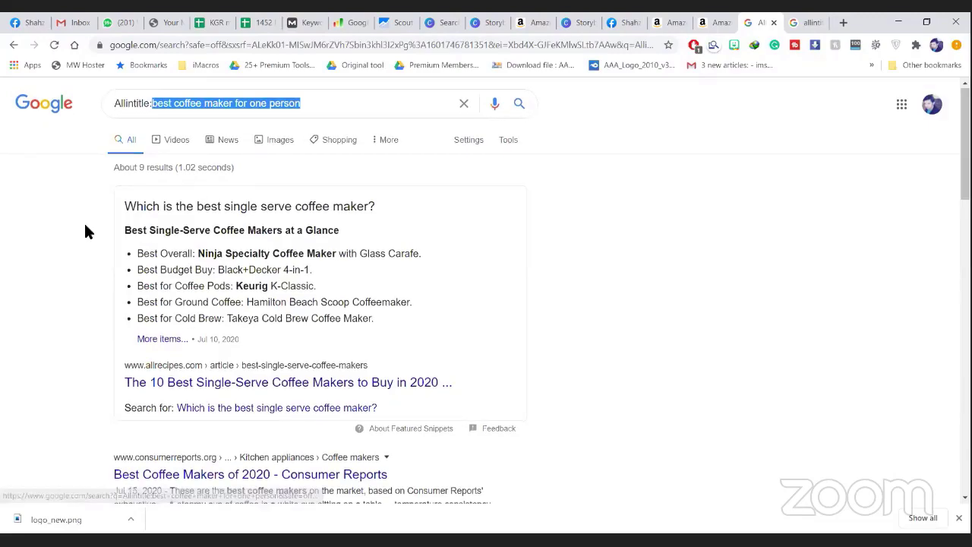
scroll(85, 232, down, 5)
scroll(280, 247, down, 1)
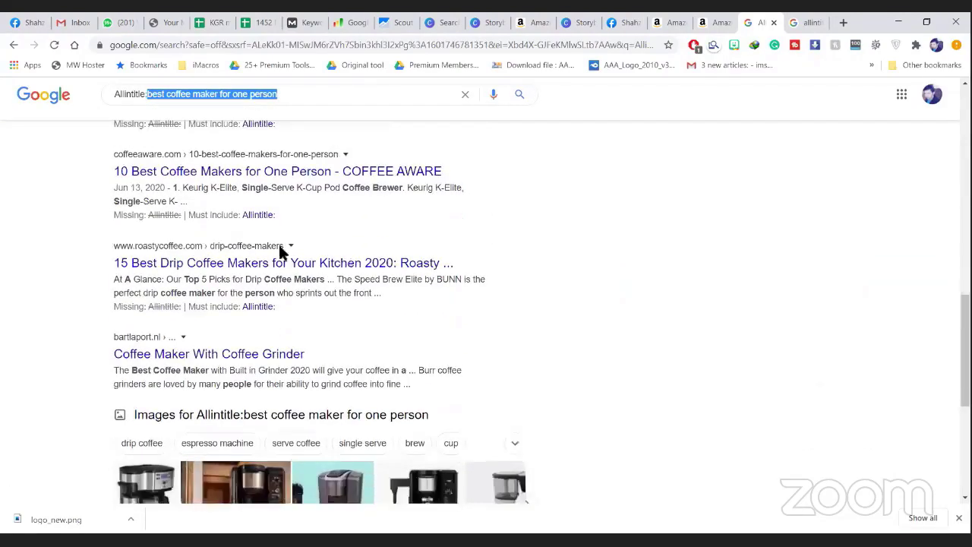
scroll(435, 323, up, 10)
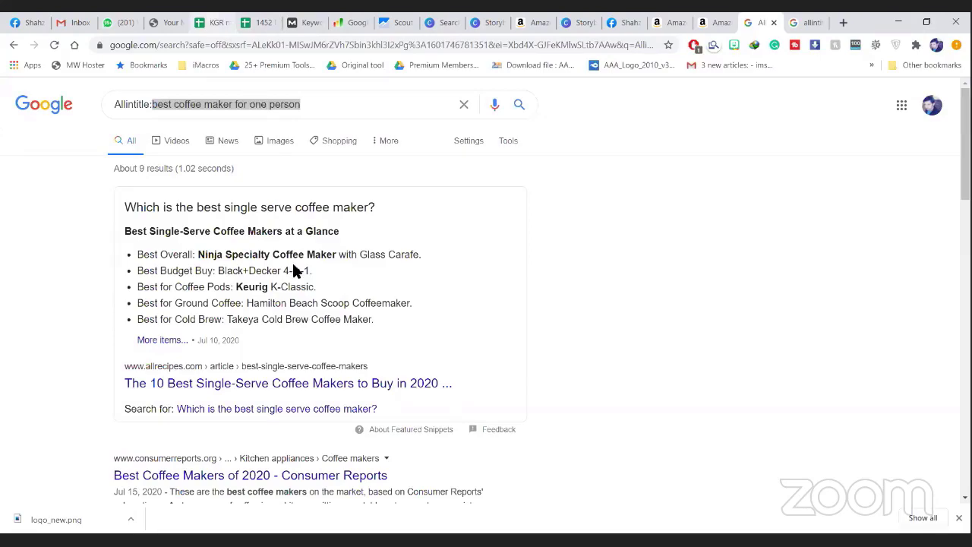
Step: Switch to the Canva presentation and show its "Use KGR Method" slide
key(ctrl+5)
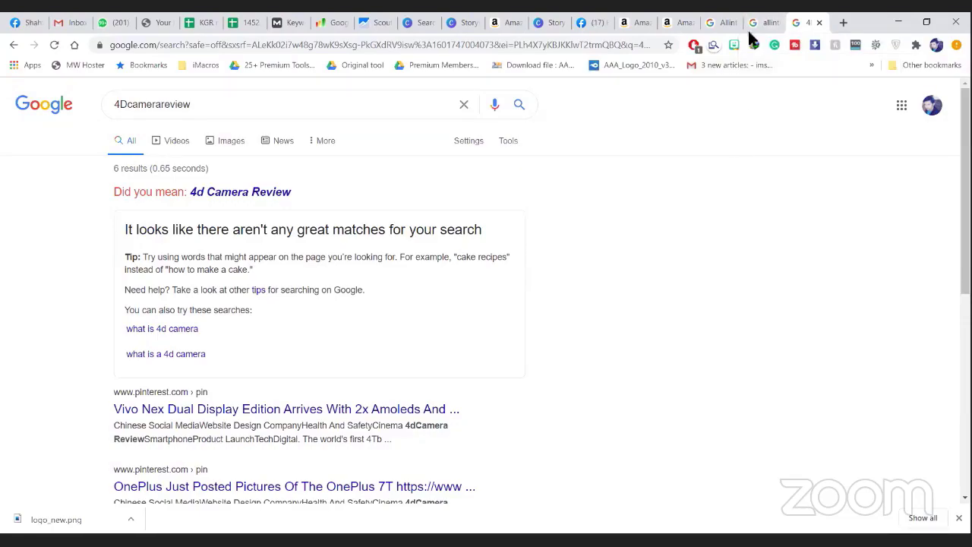
click(690, 18)
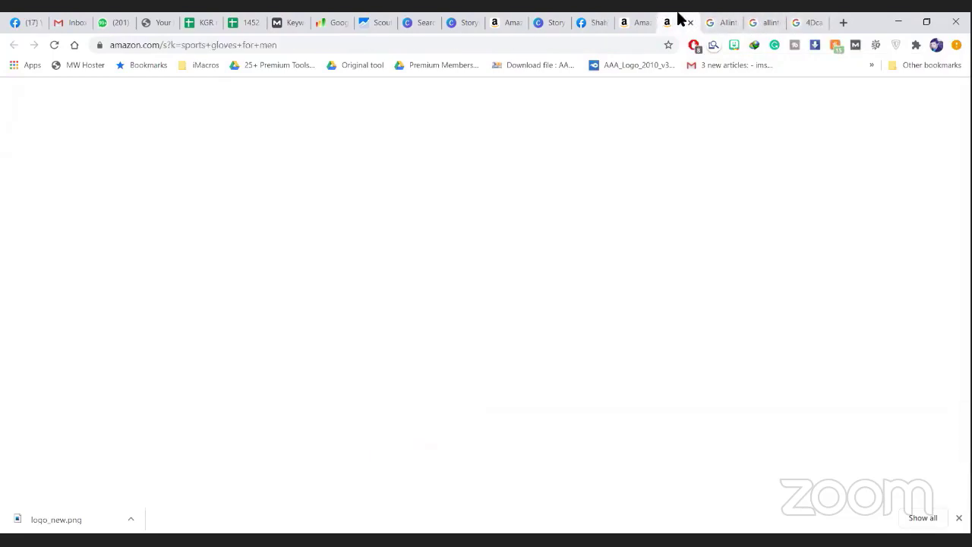
click(633, 18)
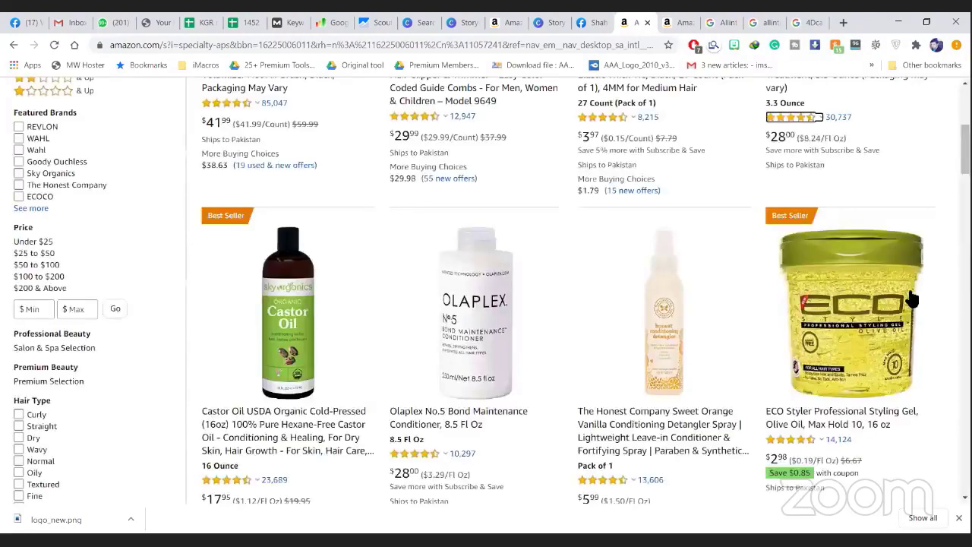
key(ctrl+shift+Tab)
key(ctrl+shift+Tab)
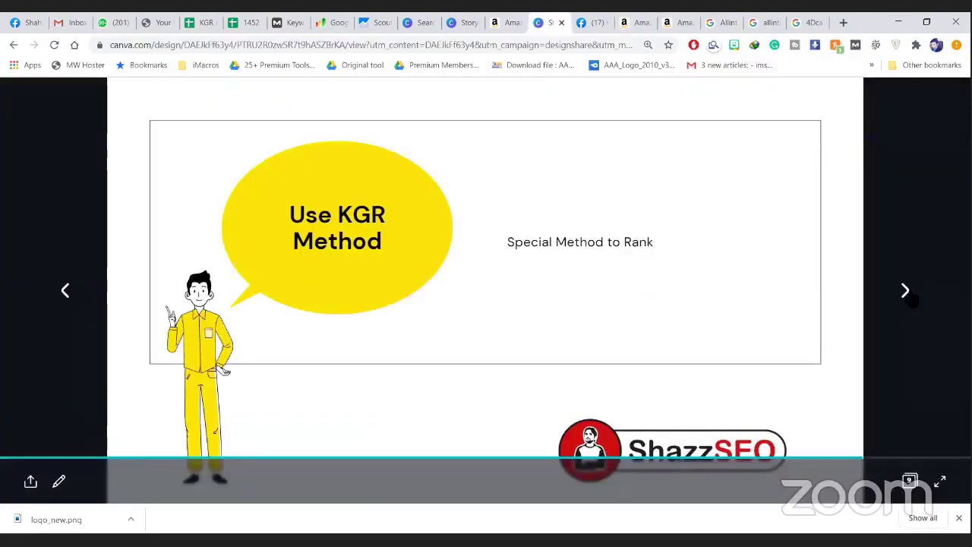